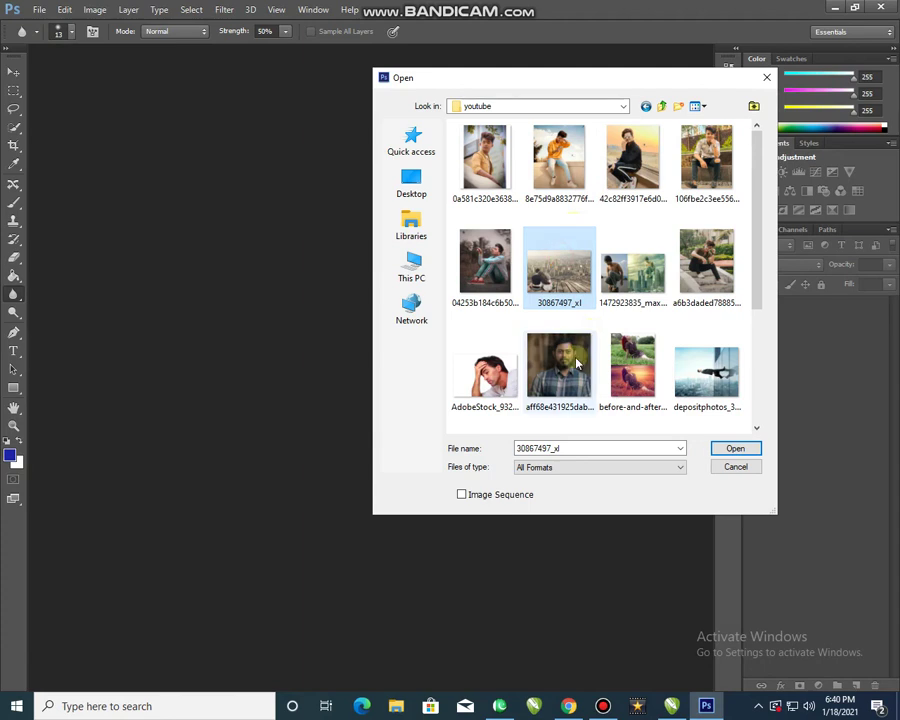
Open the image aff68e431925dabb64de348c79562203 from the youtube folder and convert its locked Background into a regular layer.
click(560, 366)
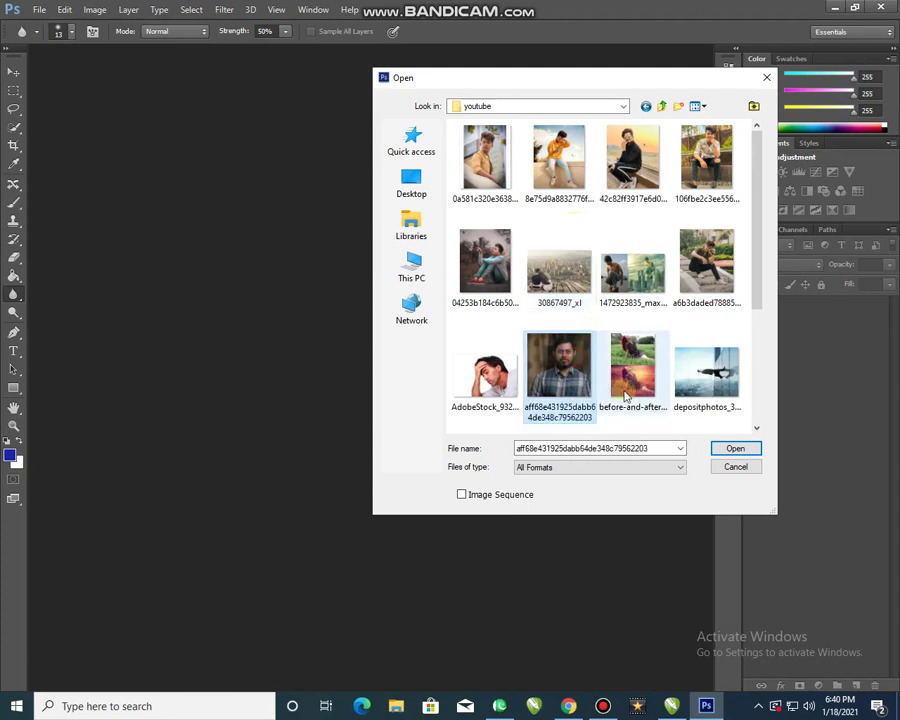
click(737, 448)
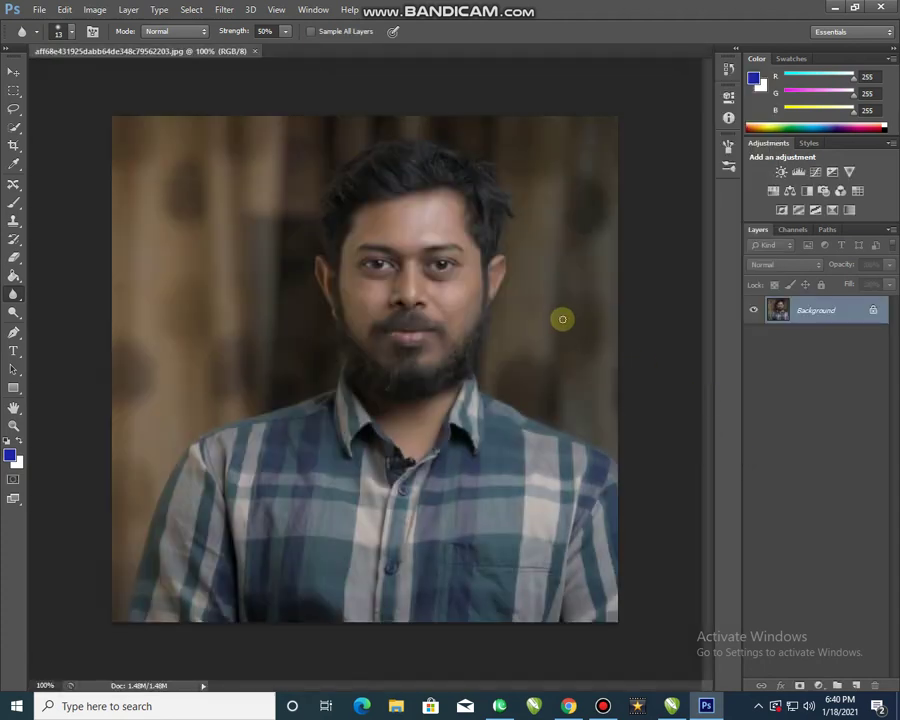
double_click(872, 311)
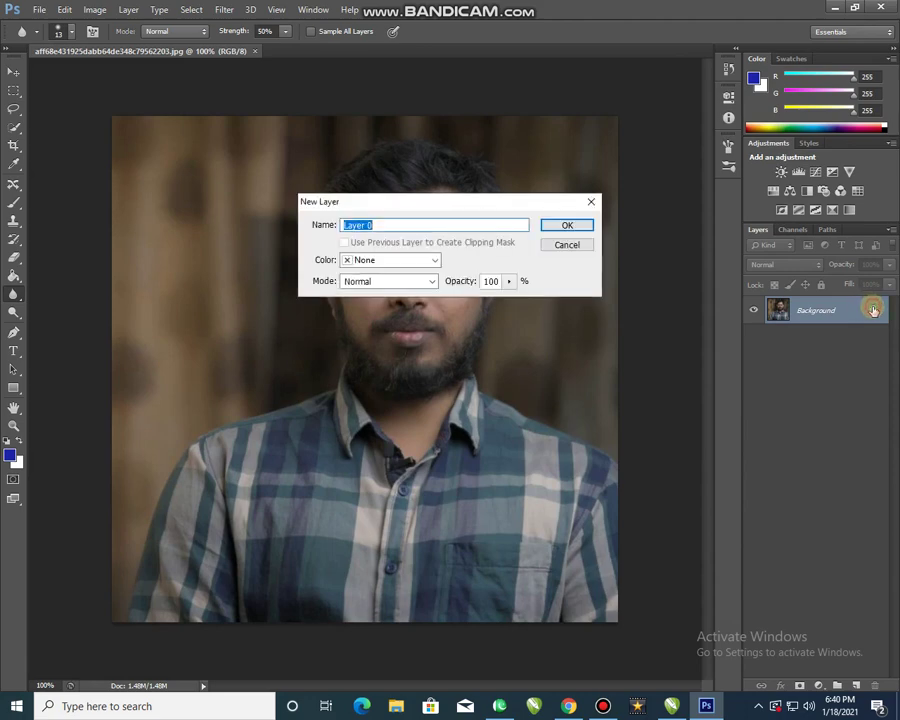
click(569, 223)
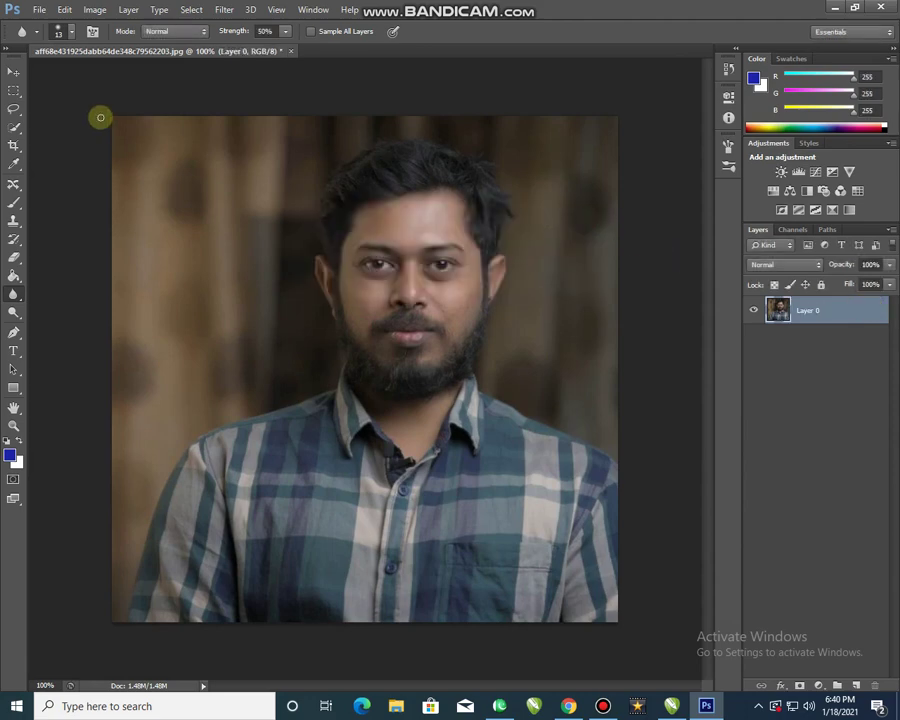
Brighten the portrait with a Levels adjustment, setting the RGB midtone input to 1.13.
click(12, 73)
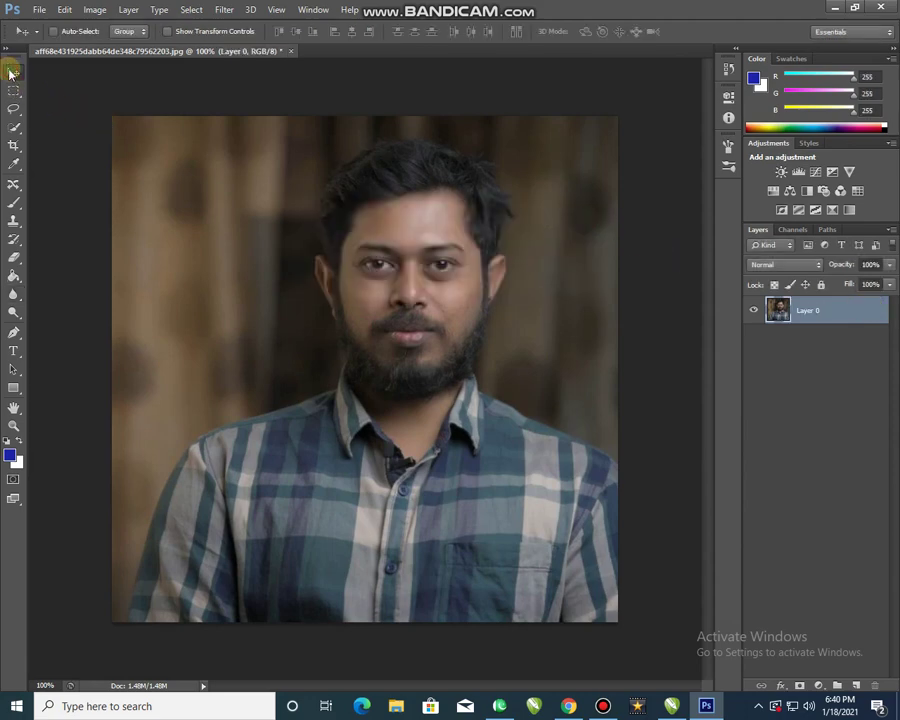
key(ctrl+0)
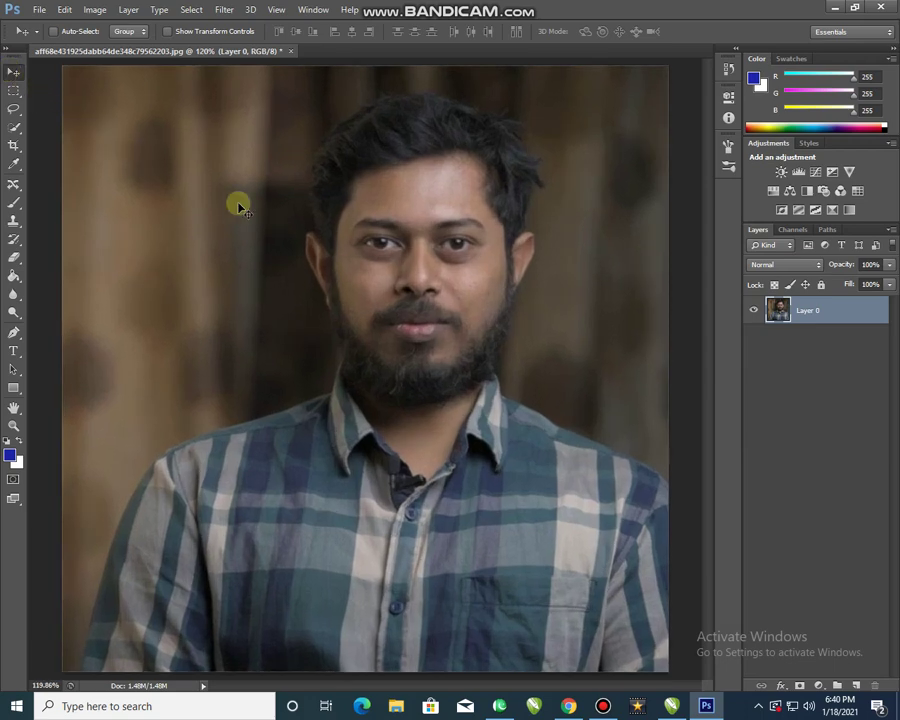
key(ctrl+l)
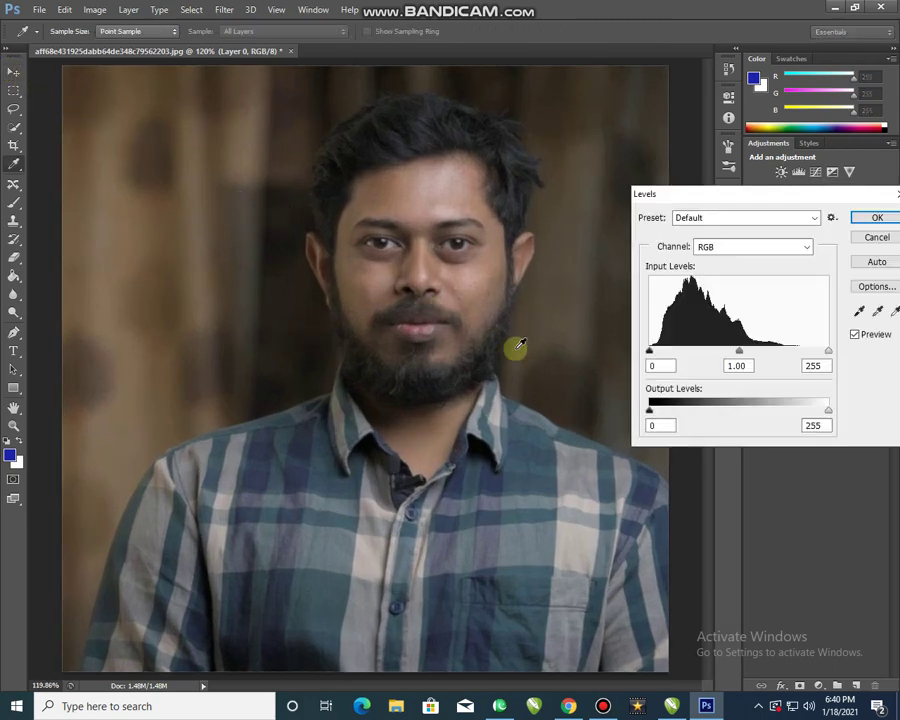
mouse_move(734, 353)
mouse_down()
mouse_move(725, 354)
mouse_move(733, 354)
mouse_up()
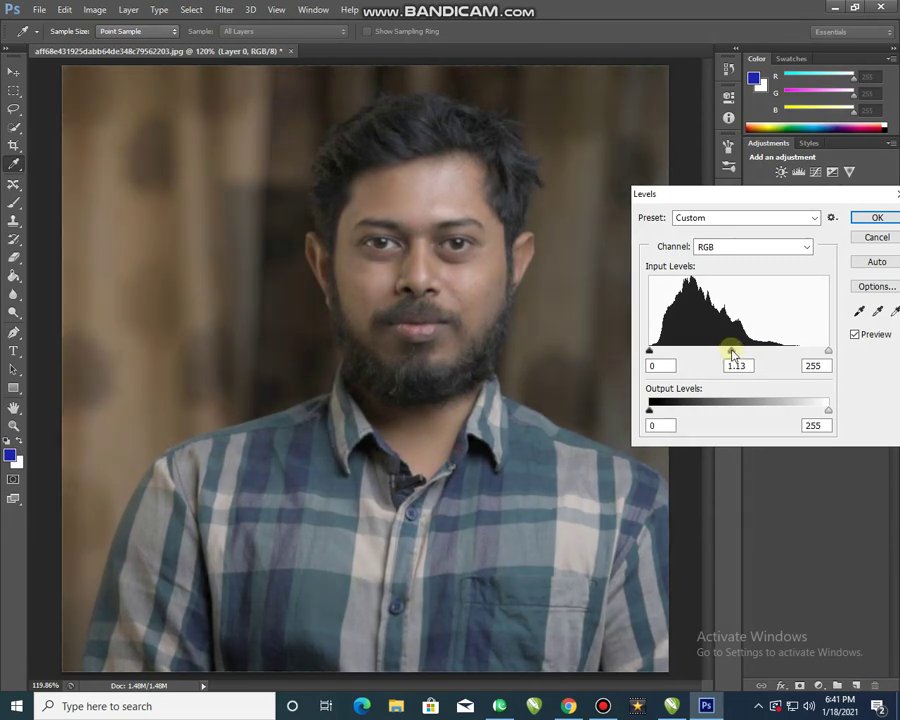
click(874, 219)
key(v)
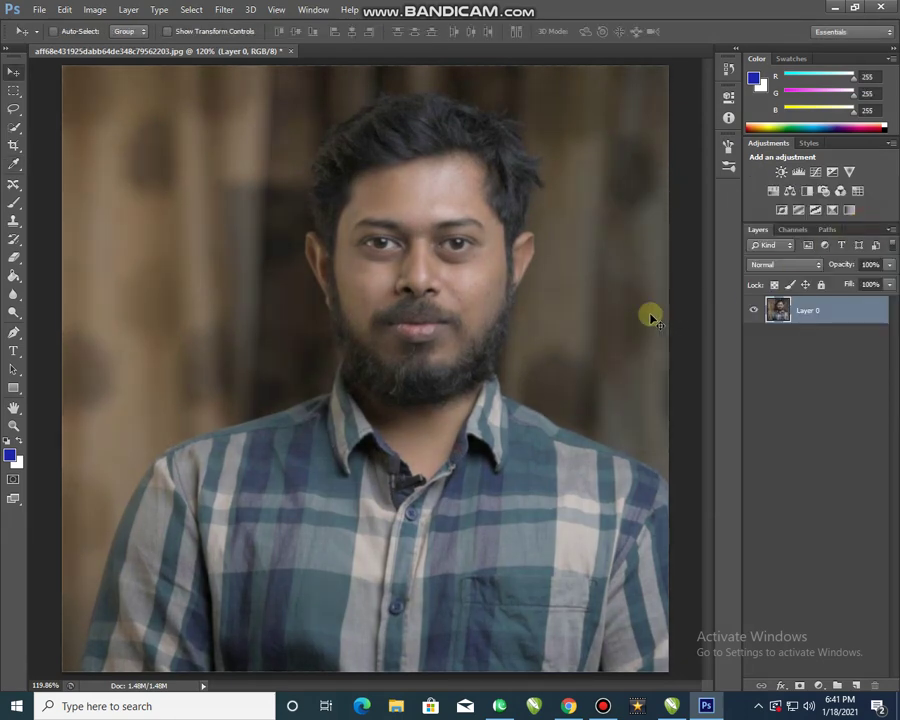
Lighten the portrait with a Curves adjustment, raising the RGB curve at input 94 to output 114.
key(ctrl+m)
drag(600, 154, 737, 160)
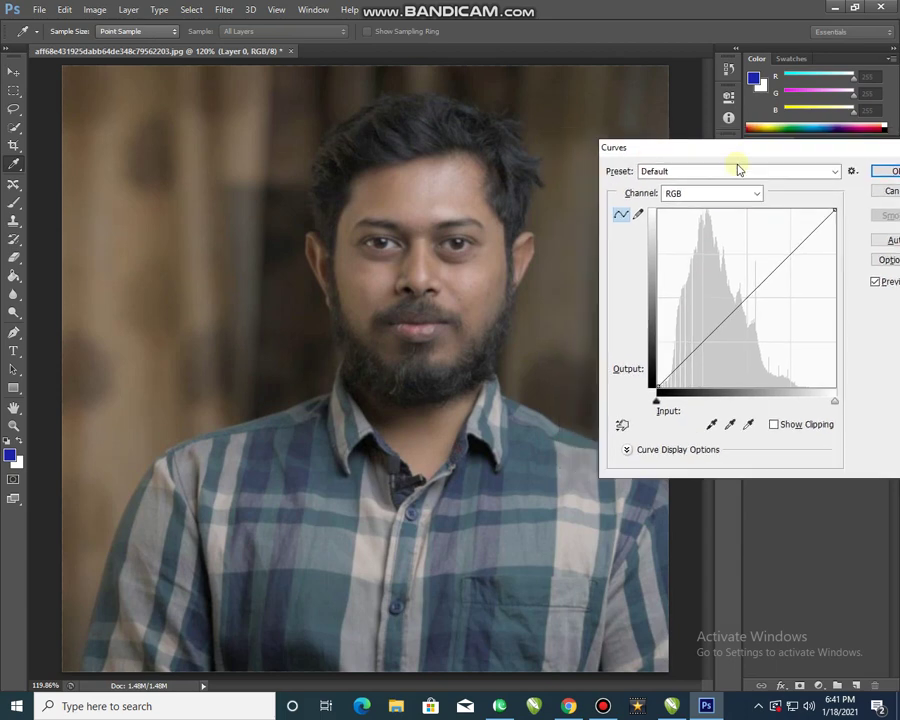
drag(730, 309, 723, 306)
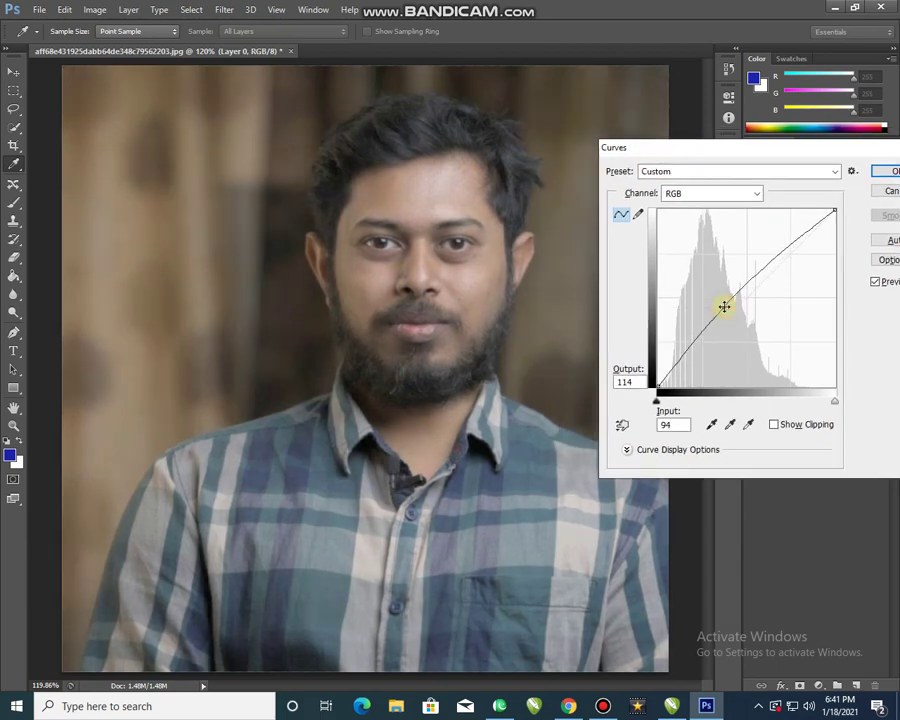
click(883, 172)
key(v)
Deepen the portrait's shadows with a Levels adjustment, setting the RGB black input level to 28.
scroll(436, 221, down, 3)
scroll(415, 320, up, 4)
scroll(415, 320, up, 3)
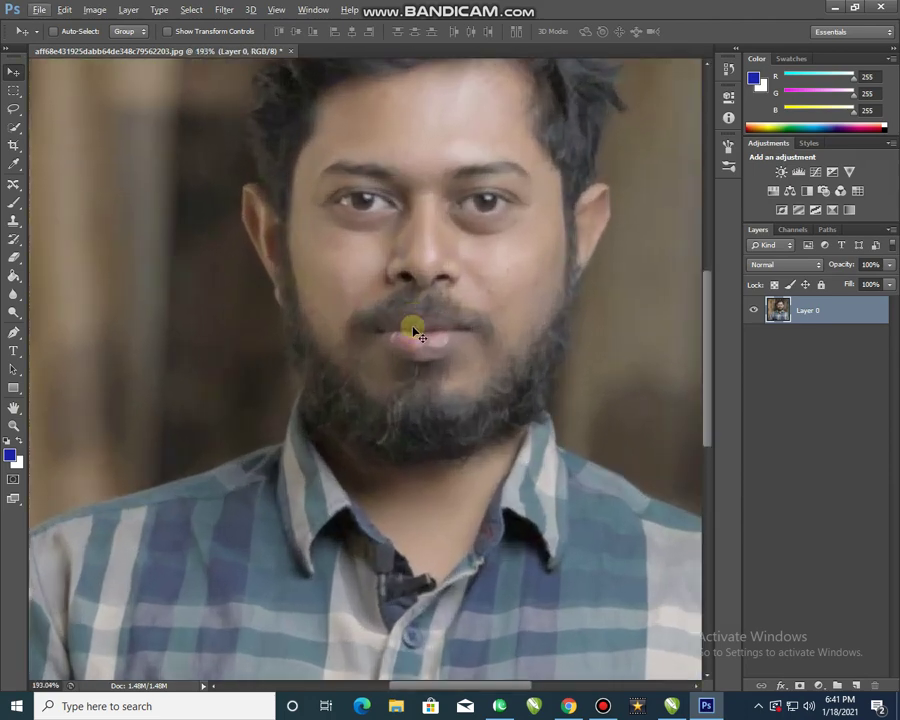
key(ctrl+l)
drag(650, 355, 670, 360)
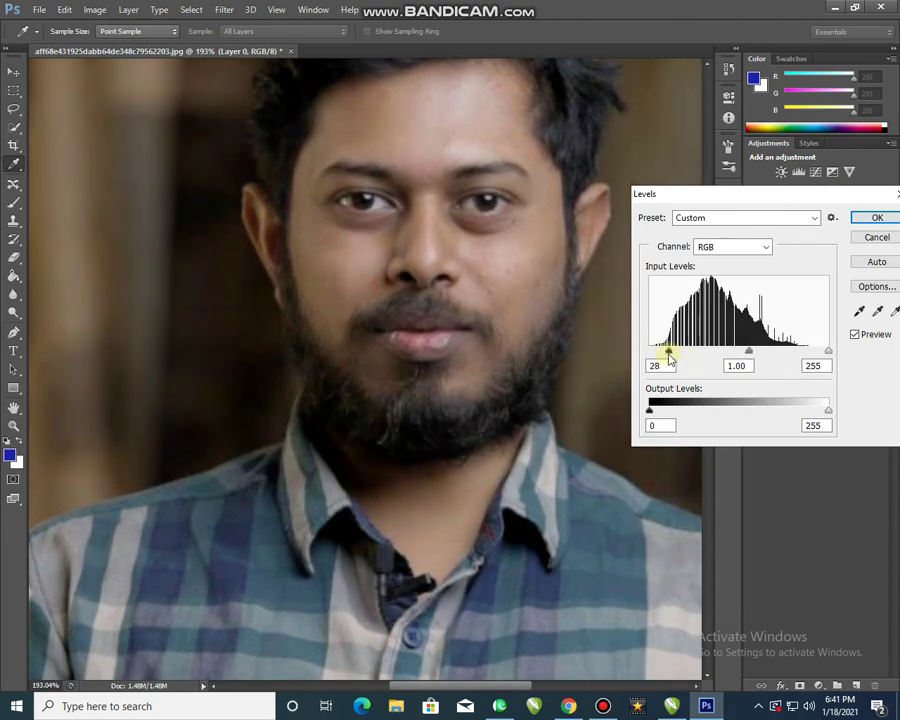
click(877, 219)
key(ctrl+0)
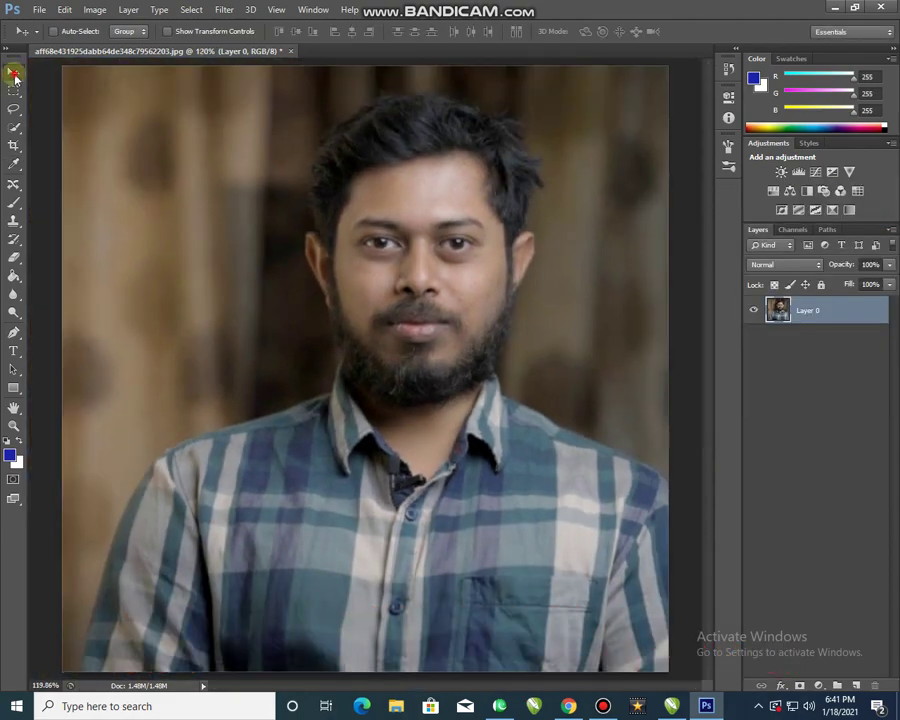
scroll(472, 238, up, 3)
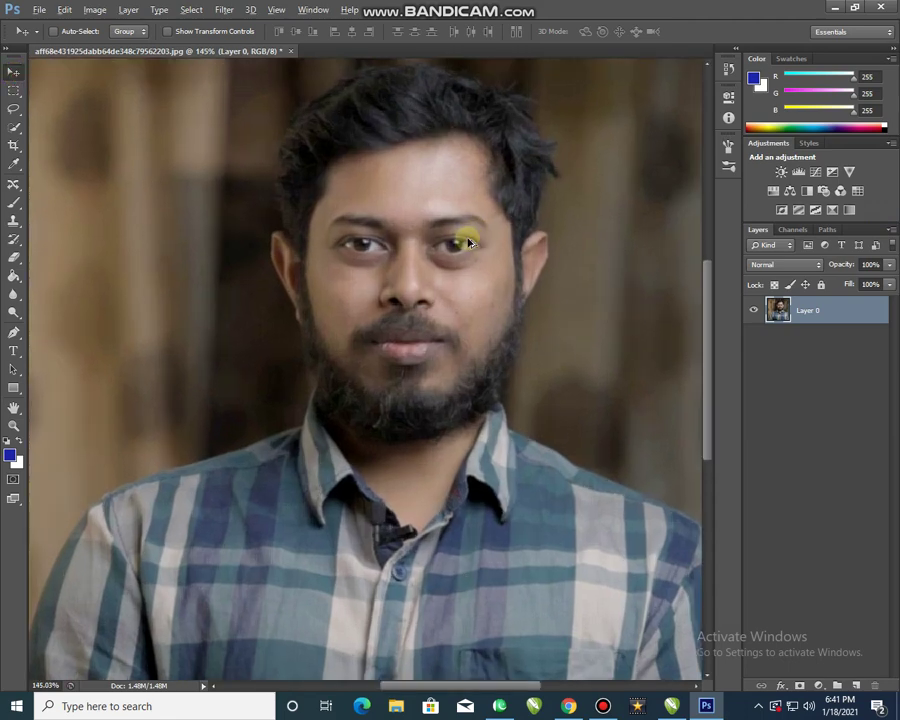
scroll(463, 249, up, 1)
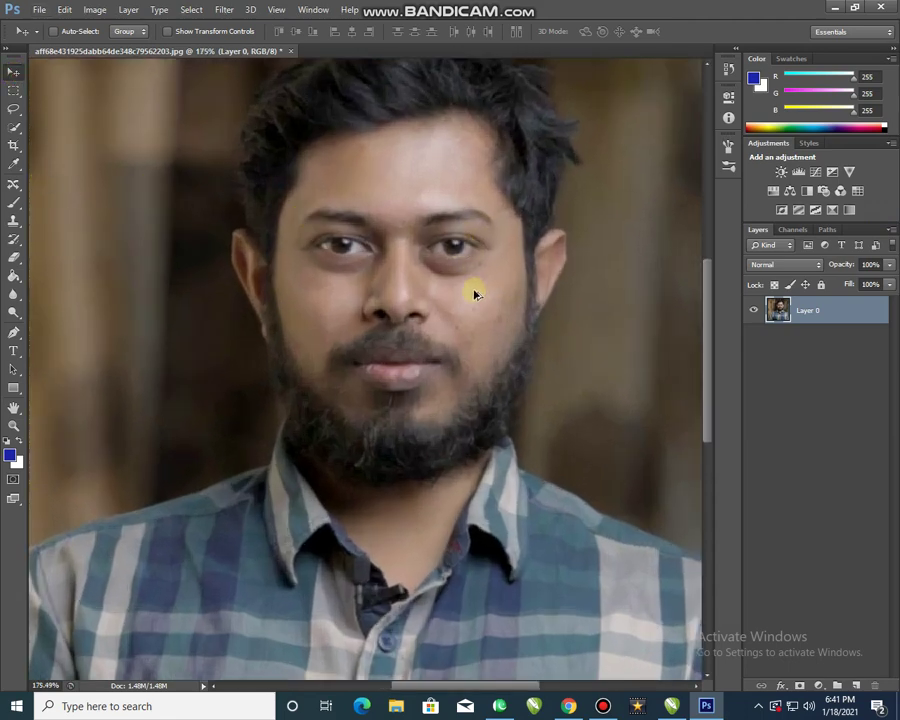
scroll(476, 293, down, 1)
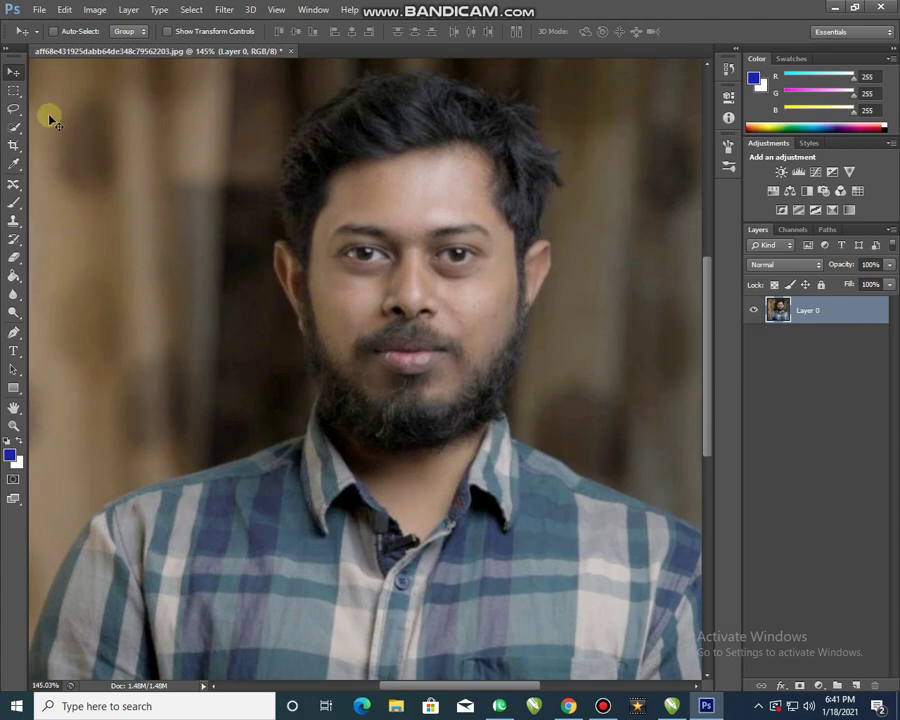
scroll(247, 276, down, 1)
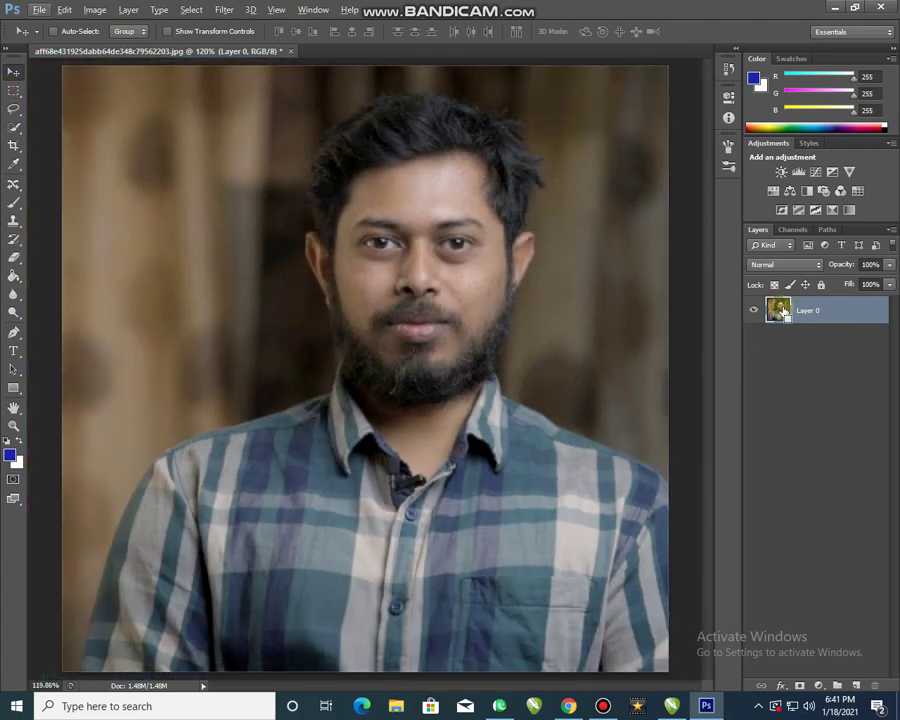
Add a blank layer above the portrait, load the portrait layer's outline as a selection and make the blank layer active.
click(857, 684)
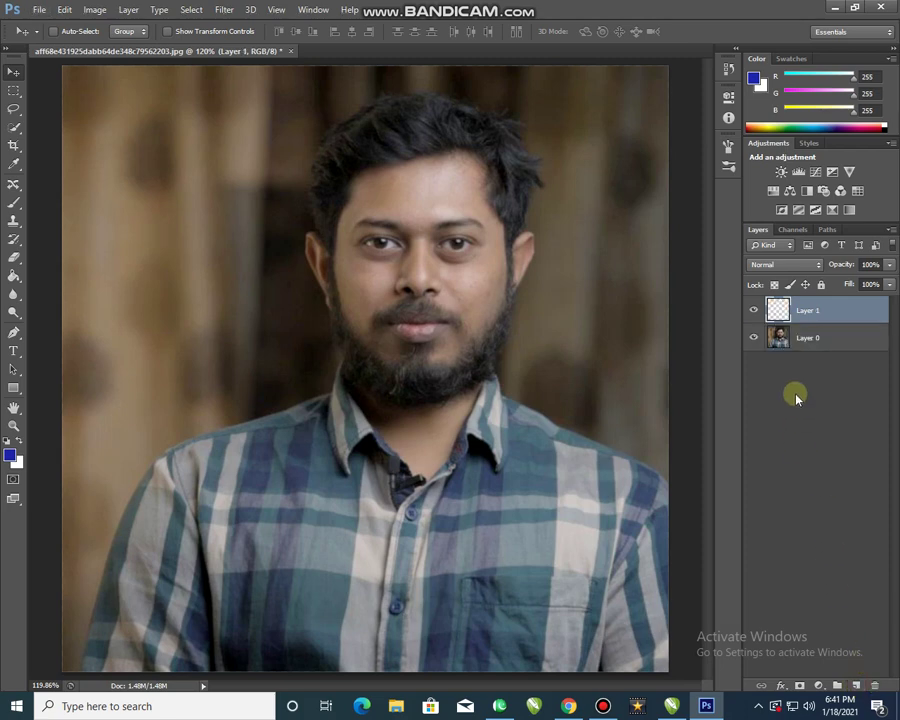
click(779, 338)
ctrl+click(779, 338)
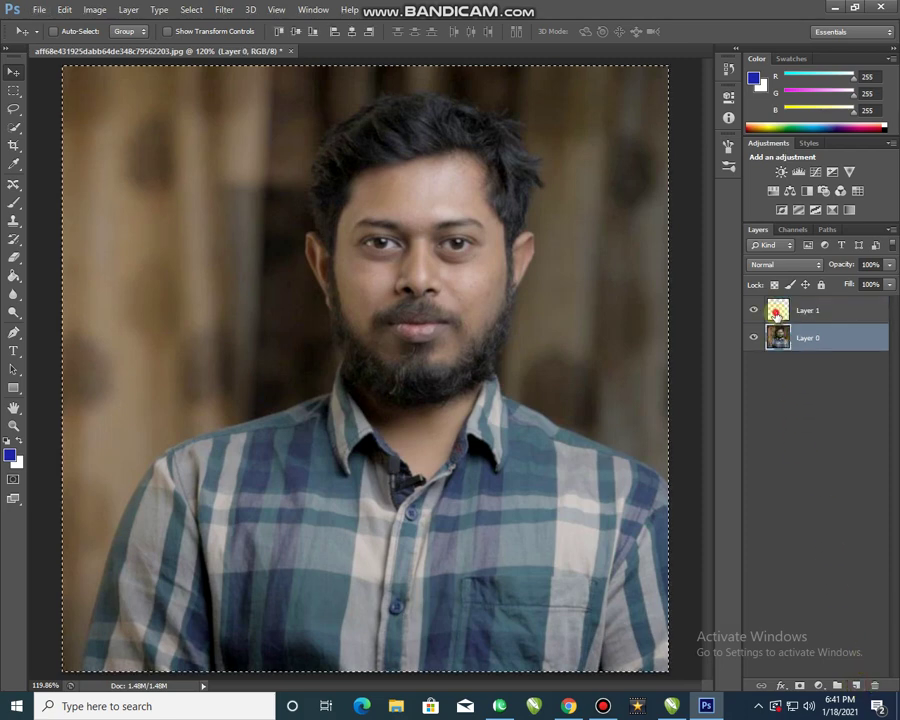
key(alt+bracketright)
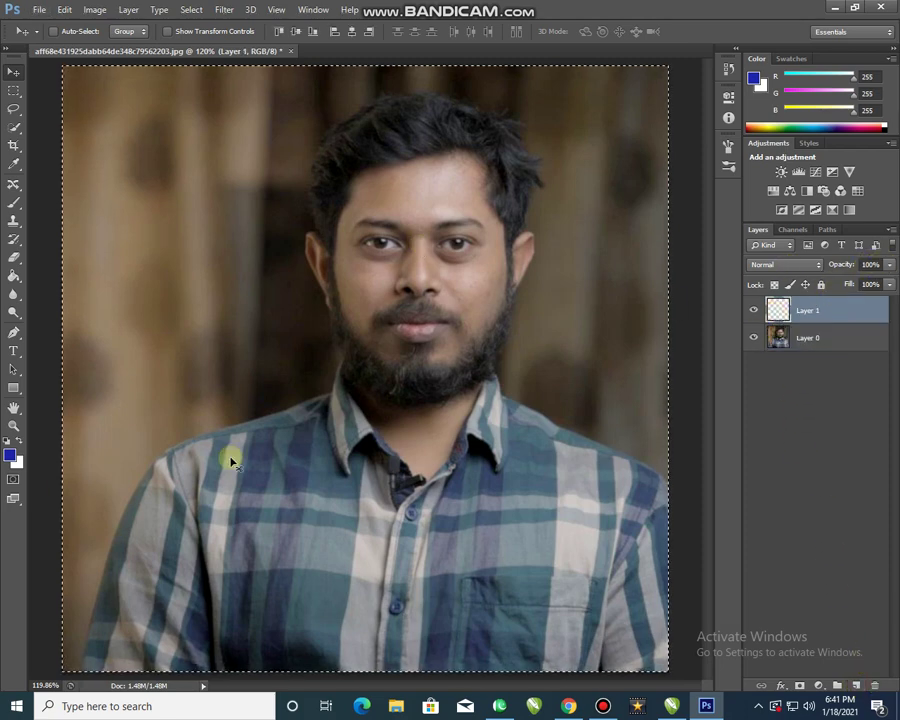
click(10, 455)
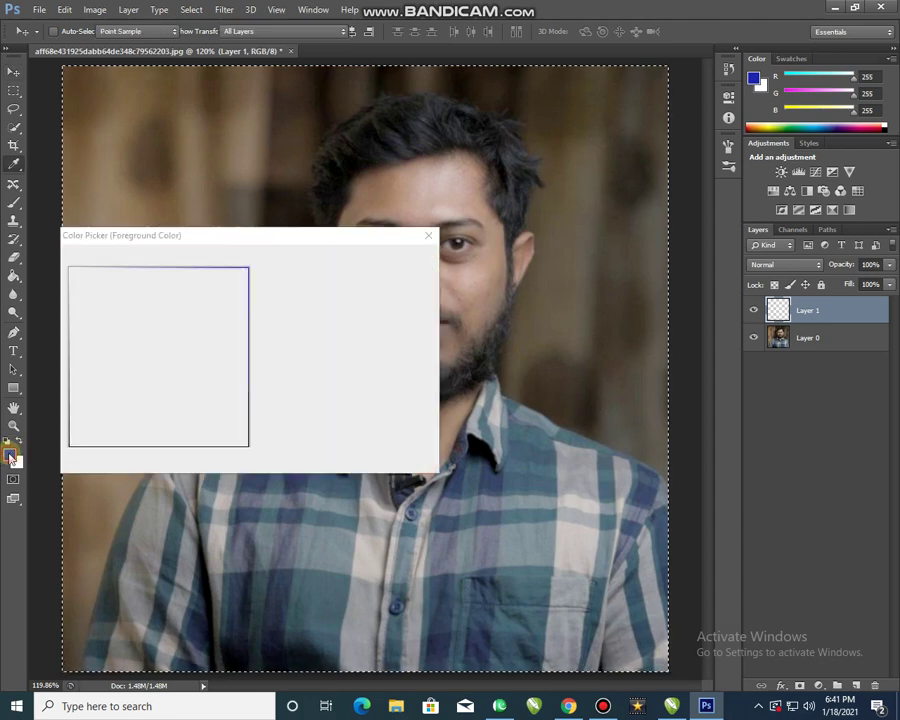
mouse_move(268, 292)
mouse_down()
mouse_move(268, 270)
mouse_move(270, 450)
mouse_up()
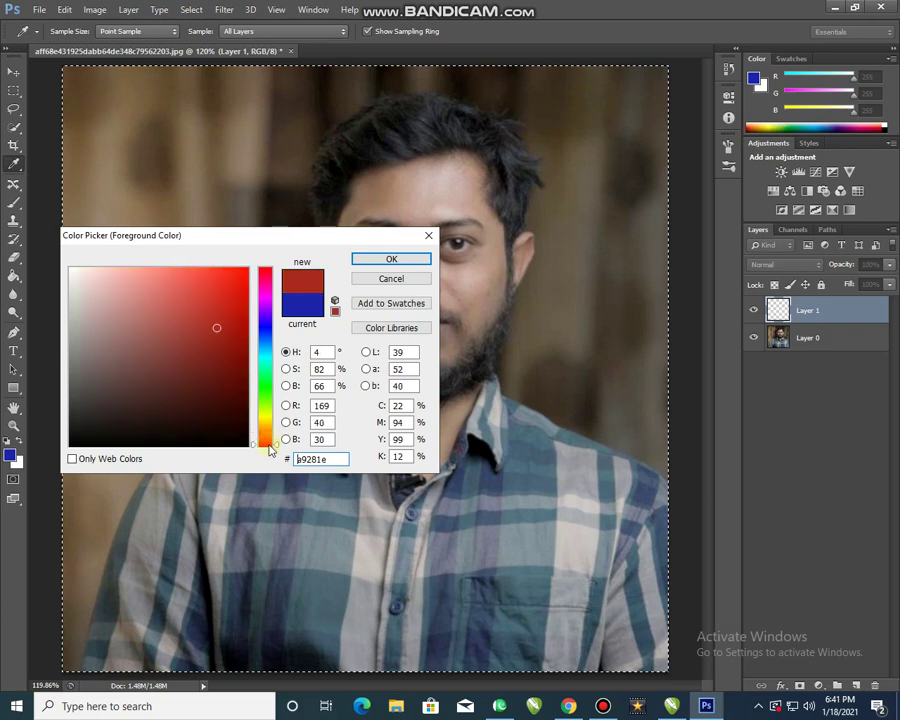
click(80, 300)
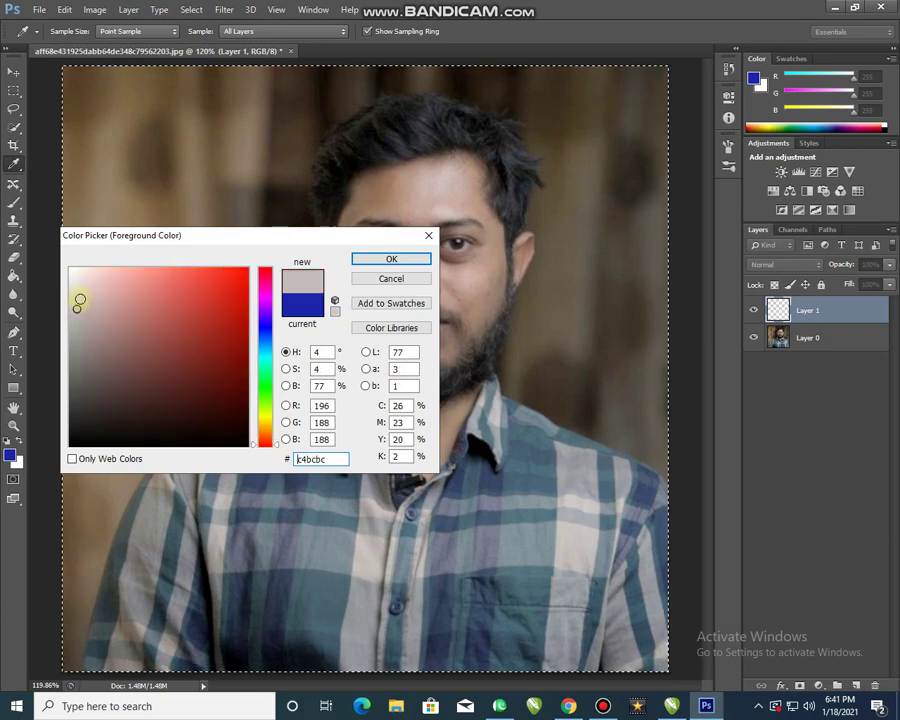
click(392, 277)
key(v)
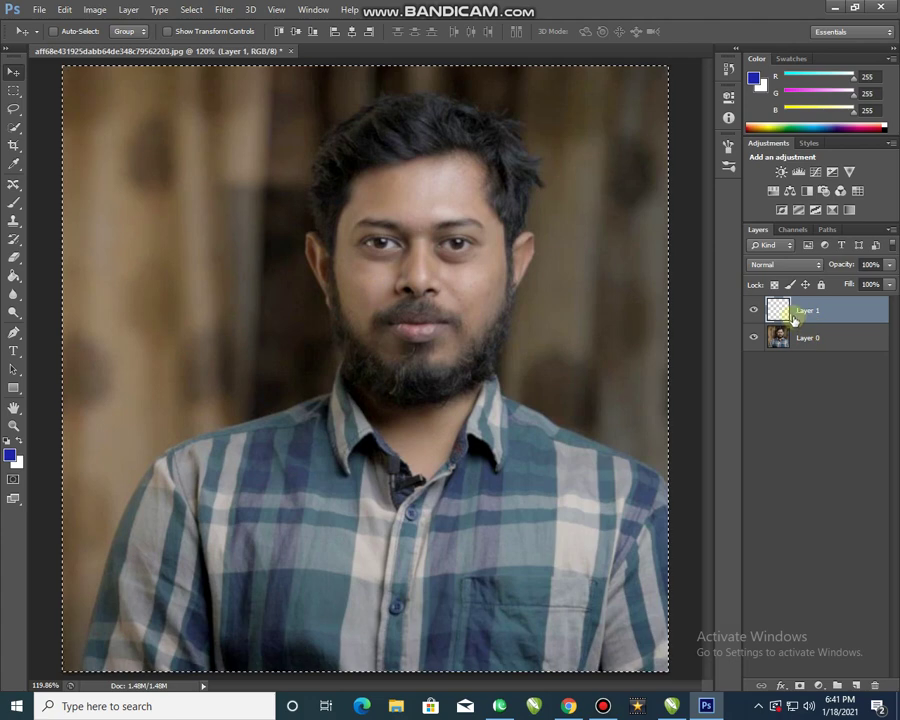
Set the foreground colour to white.
click(9, 455)
click(70, 269)
click(393, 258)
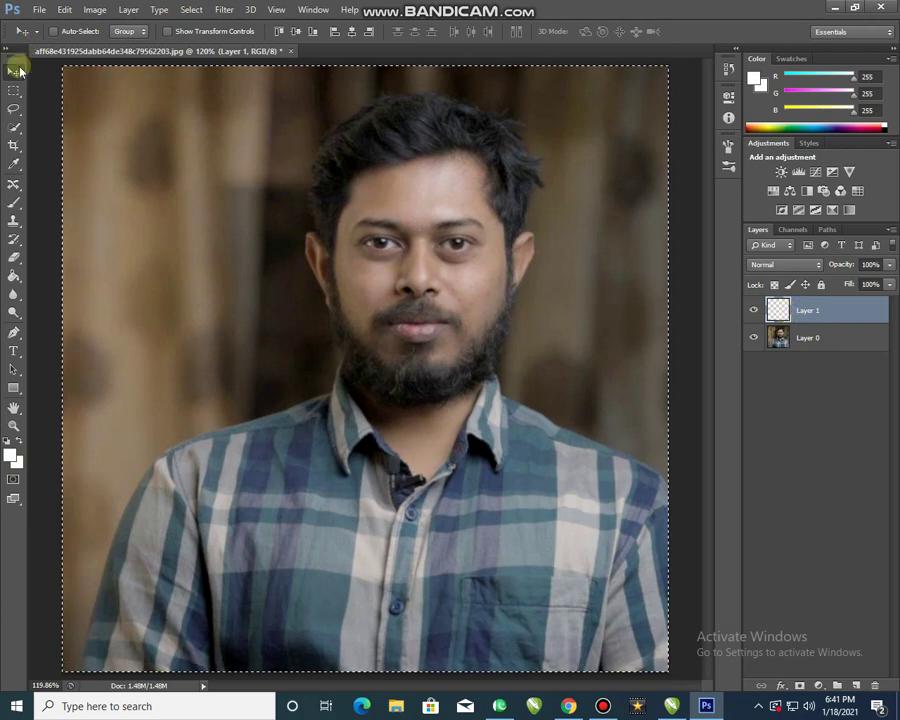
Clear the selection and merge the empty layer down into the portrait layer.
key(ctrl+d)
key(ctrl+e)
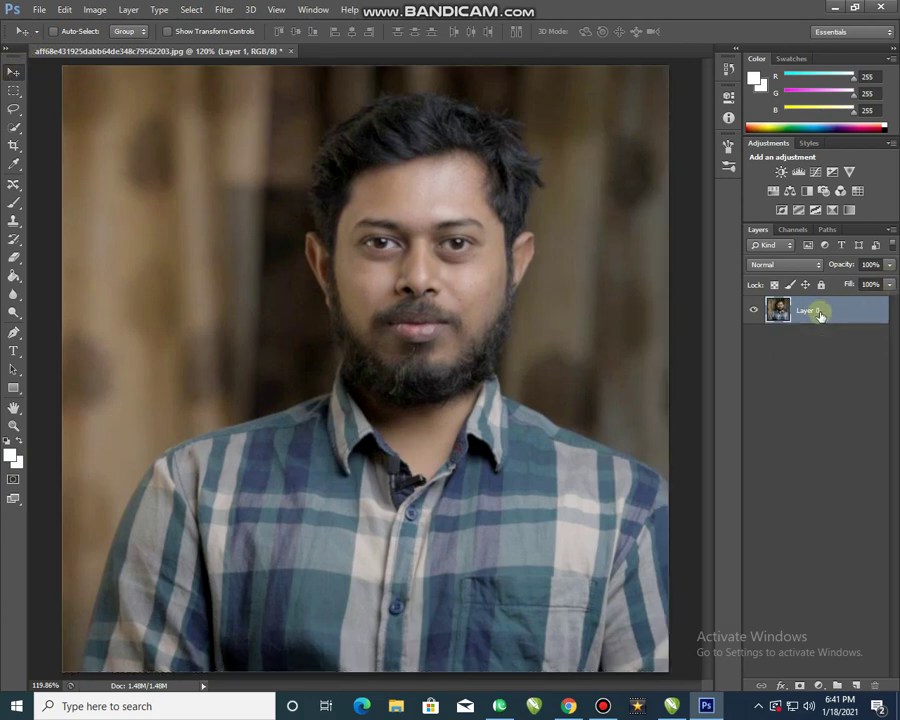
click(765, 450)
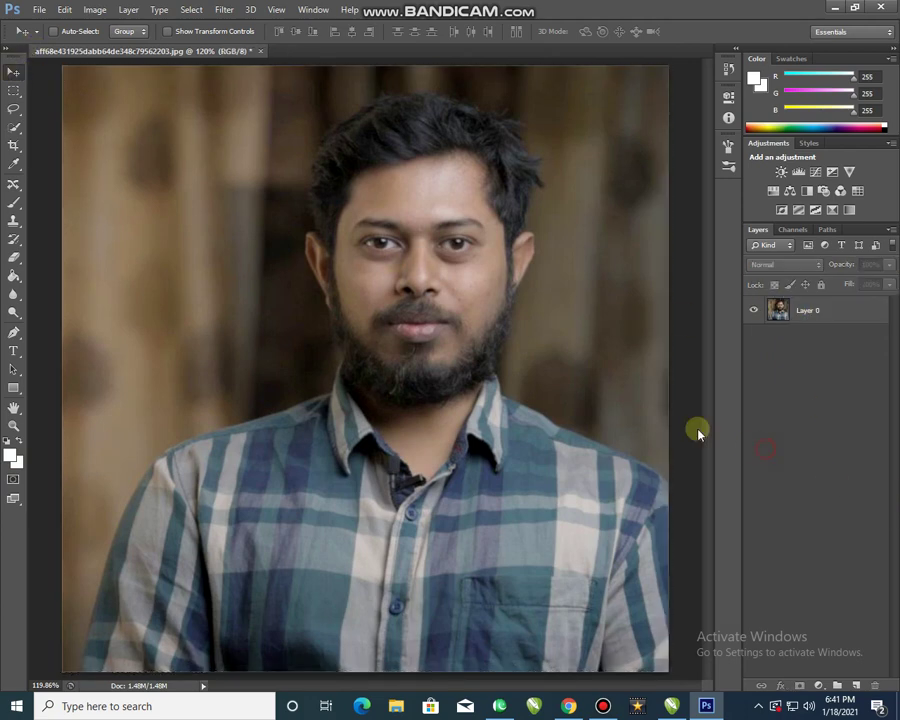
Lighten the skin on the forehead, cheeks and around the eyes of Layer 0 with the Dodge tool, midtones at 50% exposure.
click(13, 297)
click(13, 313)
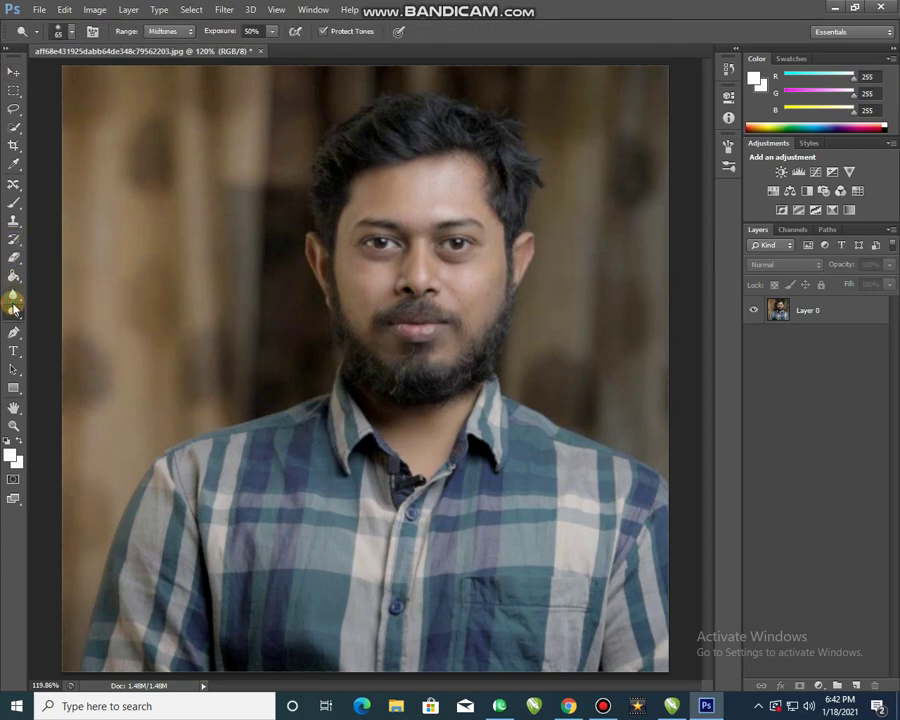
click(13, 313)
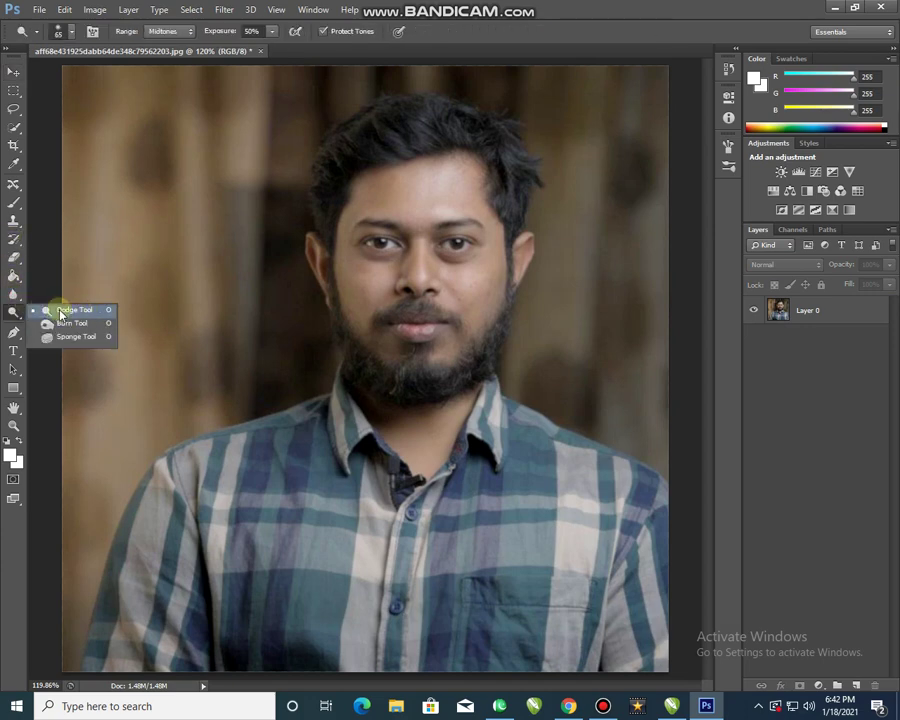
click(55, 310)
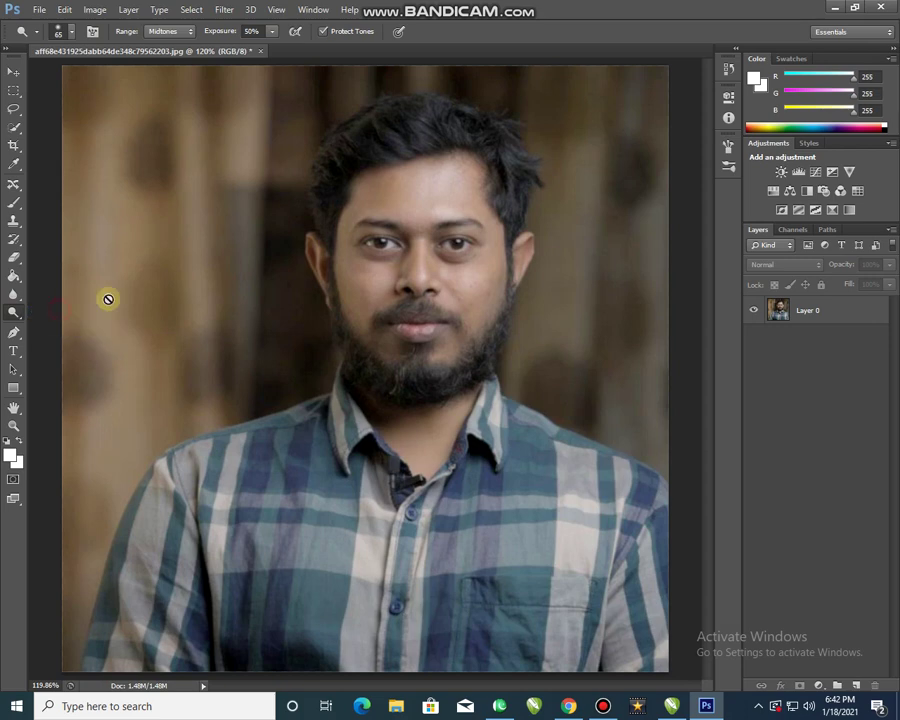
click(768, 312)
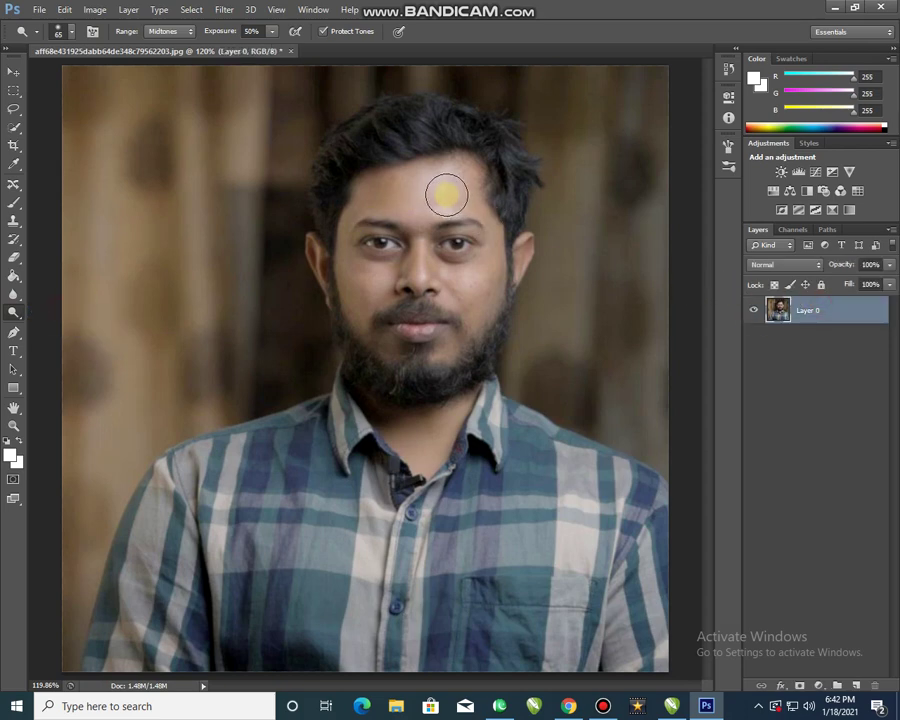
mouse_move(441, 173)
mouse_down()
mouse_move(364, 190)
mouse_move(364, 208)
mouse_move(366, 200)
mouse_move(333, 228)
mouse_move(355, 269)
mouse_move(379, 335)
mouse_up()
drag(388, 268, 364, 295)
drag(497, 258, 486, 303)
click(478, 195)
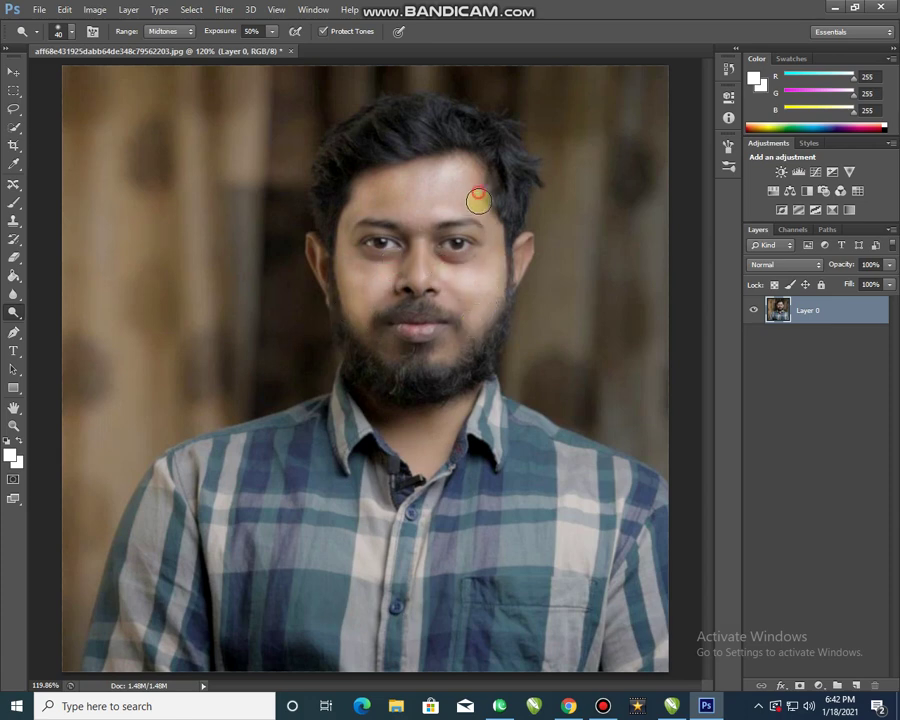
Try to lighten the cheek along the beard's edge with the Dodge tool, using a 20 px brush at 50% exposure.
right_click(482, 202)
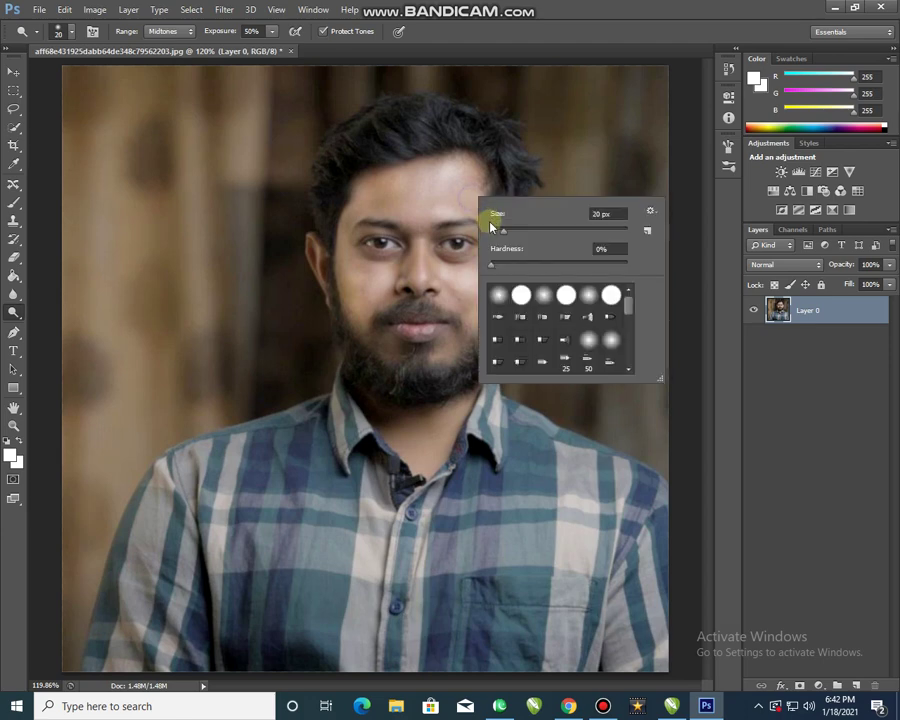
double_click(518, 287)
scroll(494, 205, up, 2)
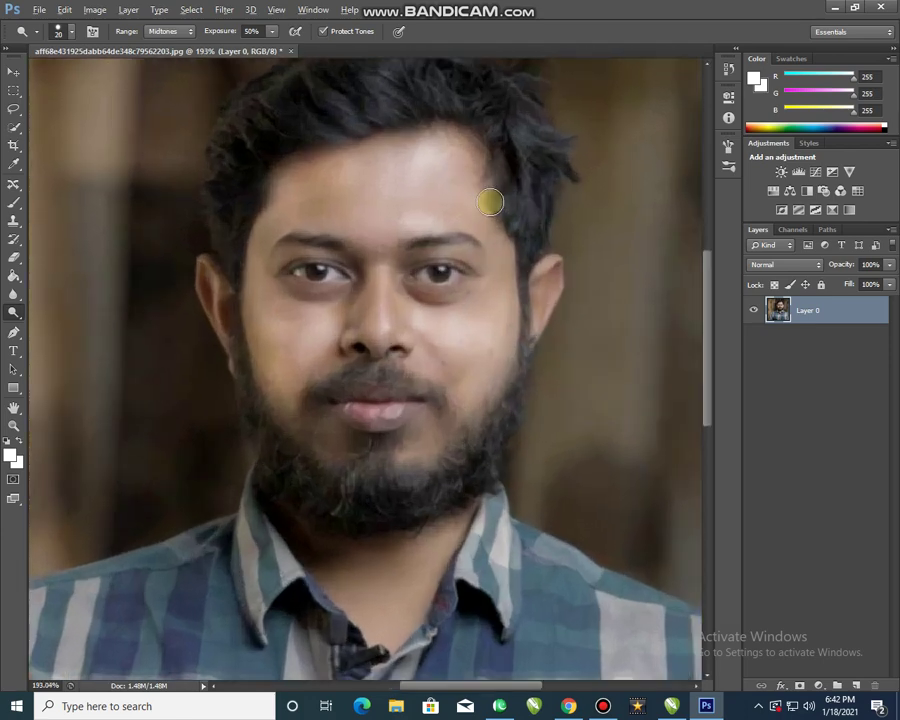
drag(503, 348, 439, 443)
key(ctrl+z)
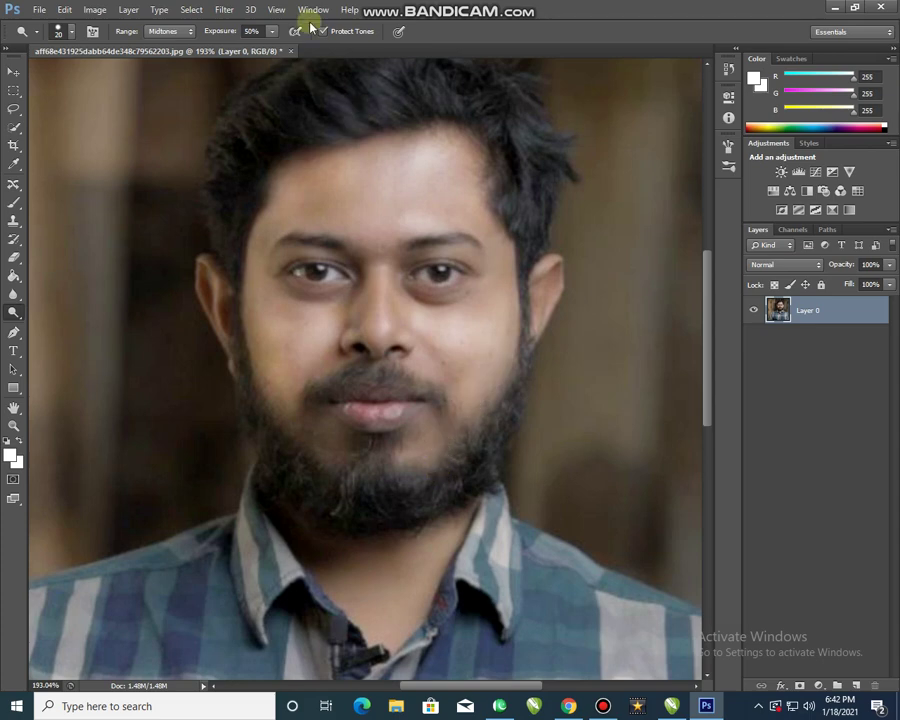
Set the Dodge tool's exposure to 26% and lighten both cheeks and the skin beside the nose with a 20 px brush.
right_click(520, 300)
double_click(547, 393)
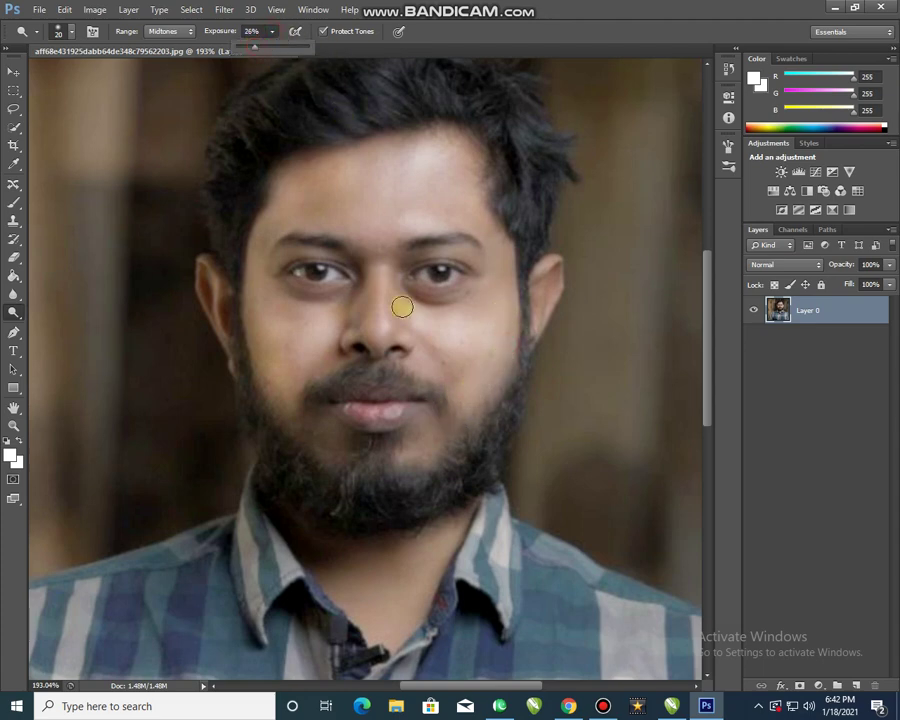
drag(494, 342, 479, 385)
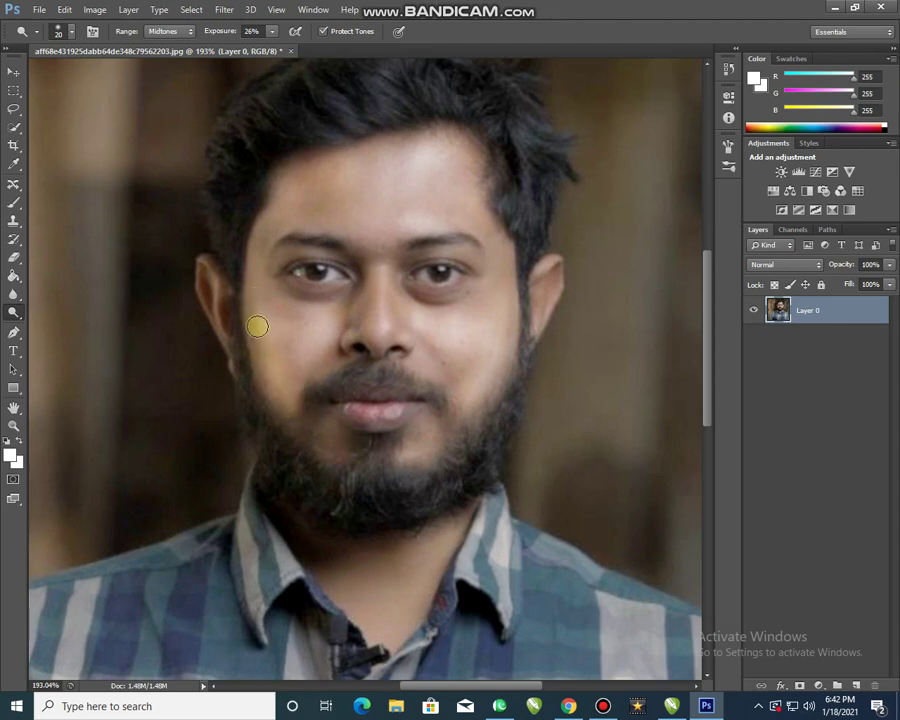
drag(357, 291, 318, 354)
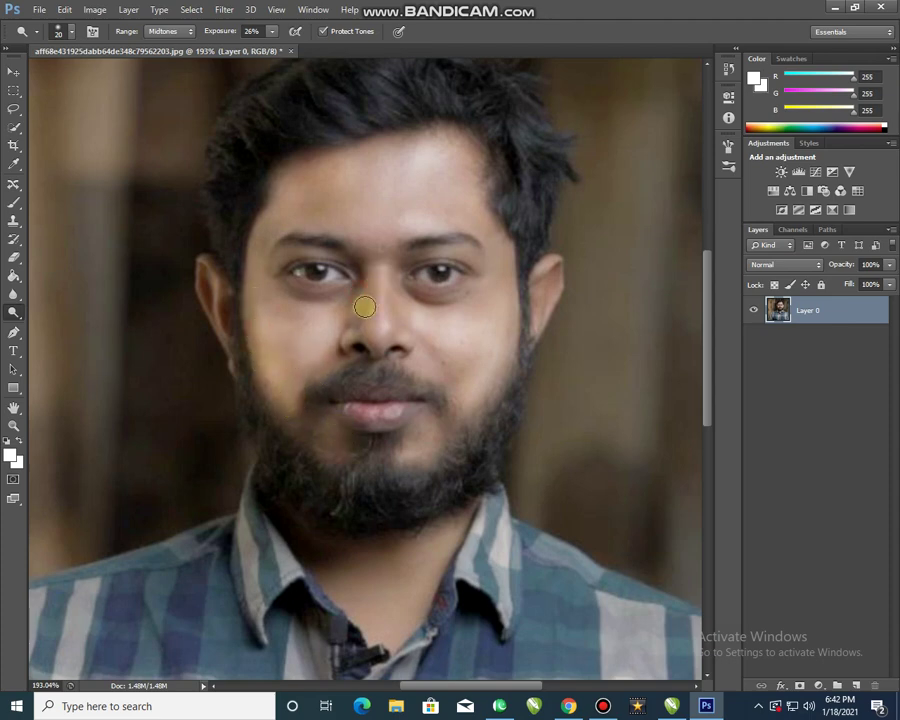
scroll(413, 314, down, 3)
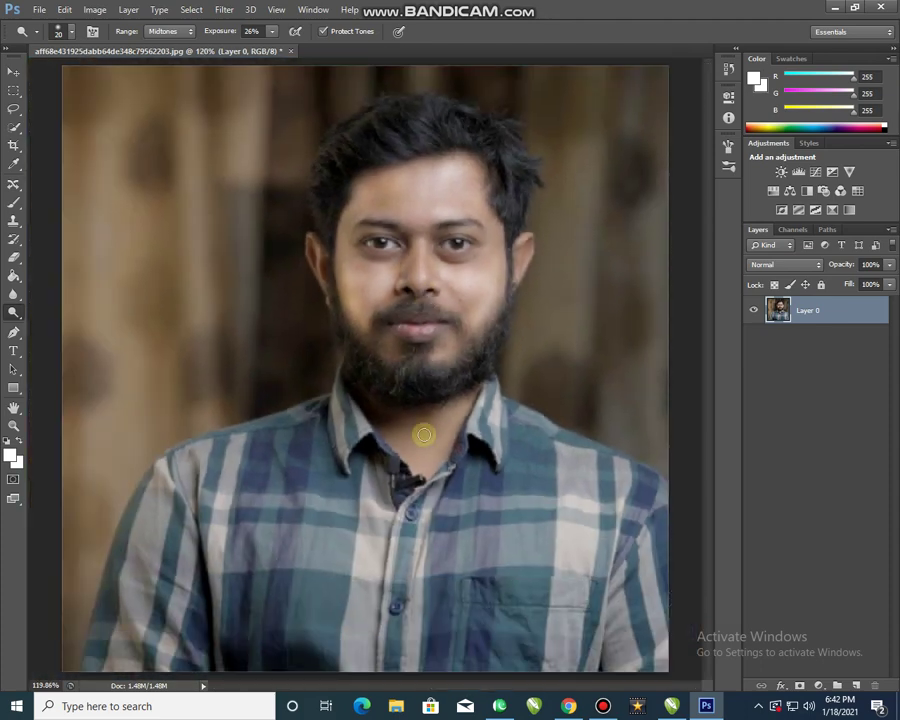
scroll(421, 434, up, 4)
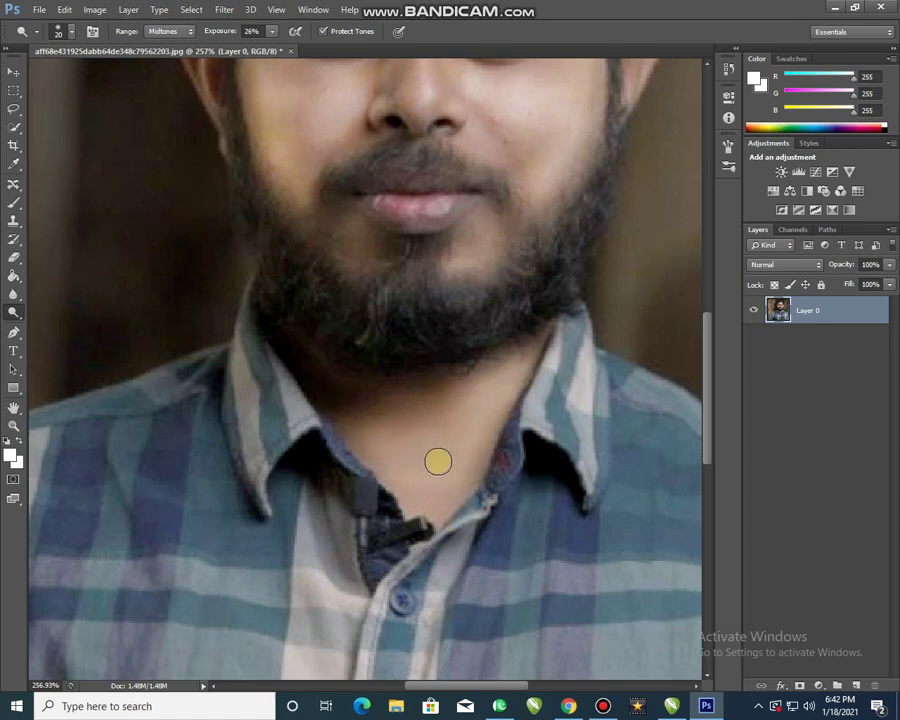
scroll(436, 460, down, 3)
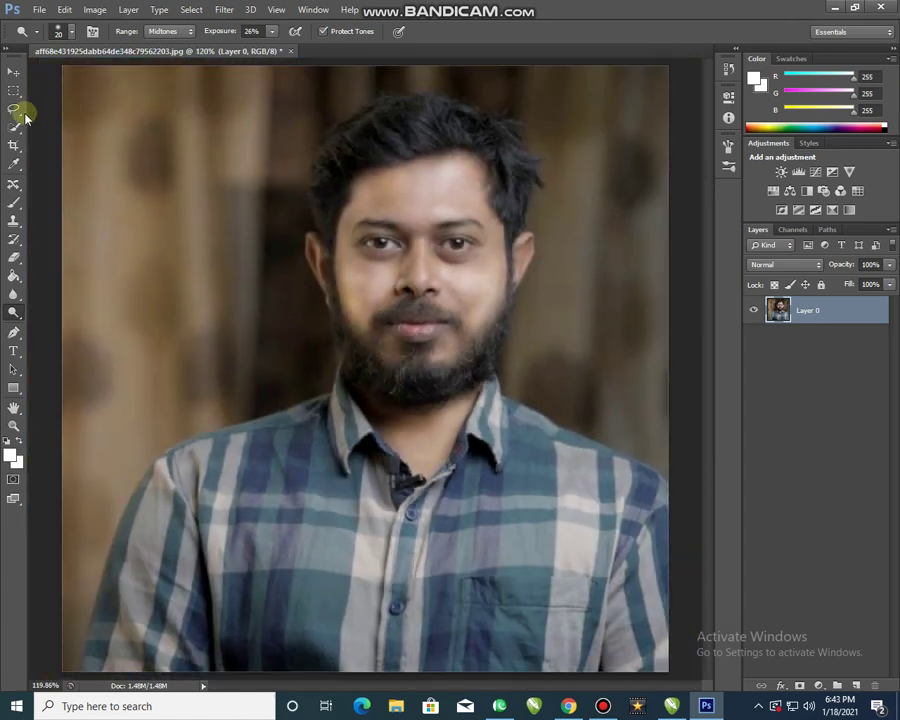
Select the whole plaid shirt, including both collar points and sleeves, with the Quick Selection tool.
right_click(14, 124)
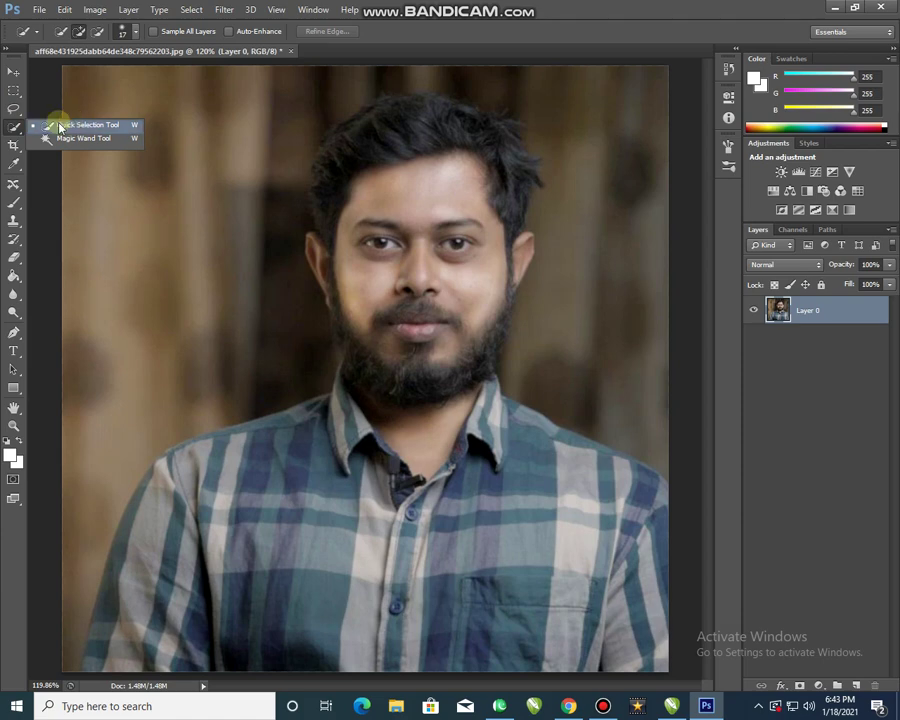
click(62, 124)
scroll(206, 208, down, 1)
mouse_move(358, 474)
mouse_down()
mouse_move(439, 495)
mouse_move(488, 487)
mouse_move(500, 468)
mouse_move(476, 414)
mouse_move(549, 447)
mouse_move(582, 474)
mouse_move(625, 564)
mouse_up()
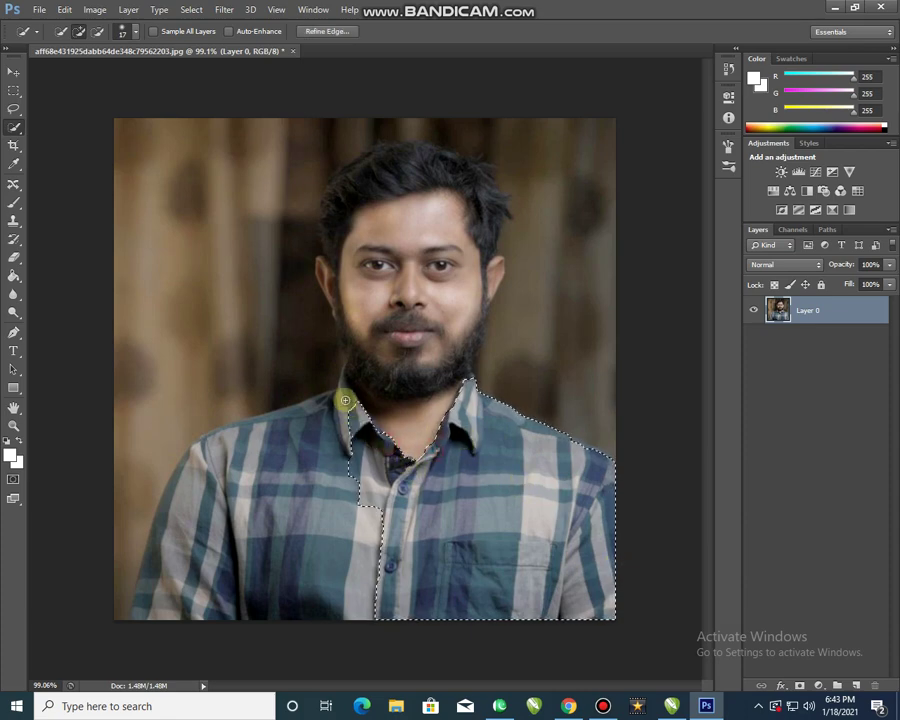
mouse_move(340, 379)
mouse_down()
mouse_move(330, 398)
mouse_move(240, 426)
mouse_move(176, 570)
mouse_move(177, 598)
mouse_move(147, 595)
mouse_up()
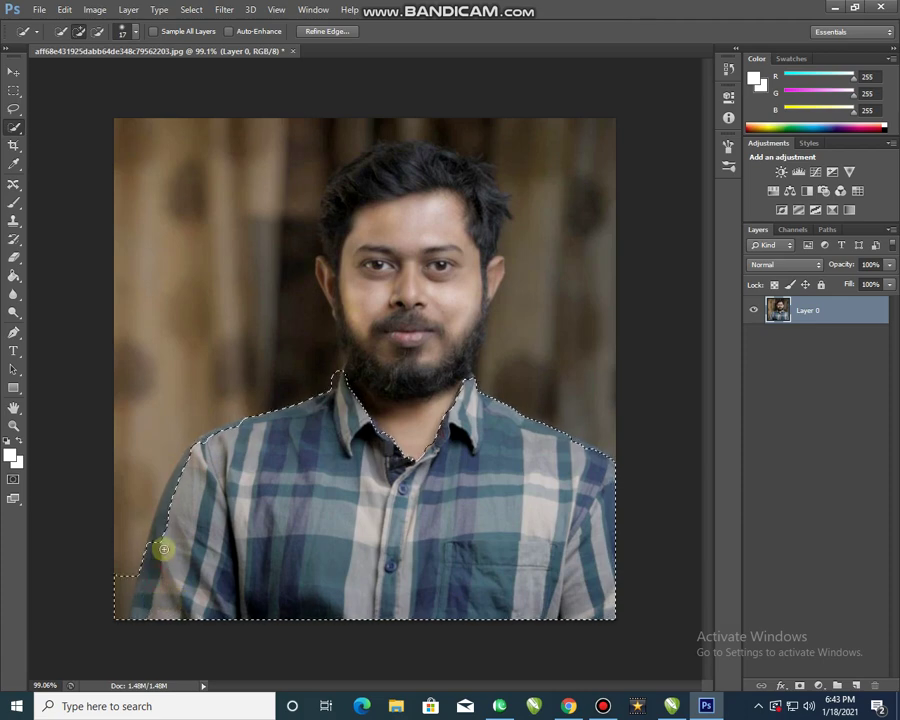
mouse_move(169, 512)
mouse_down()
mouse_move(191, 454)
mouse_move(228, 426)
mouse_move(208, 438)
mouse_up()
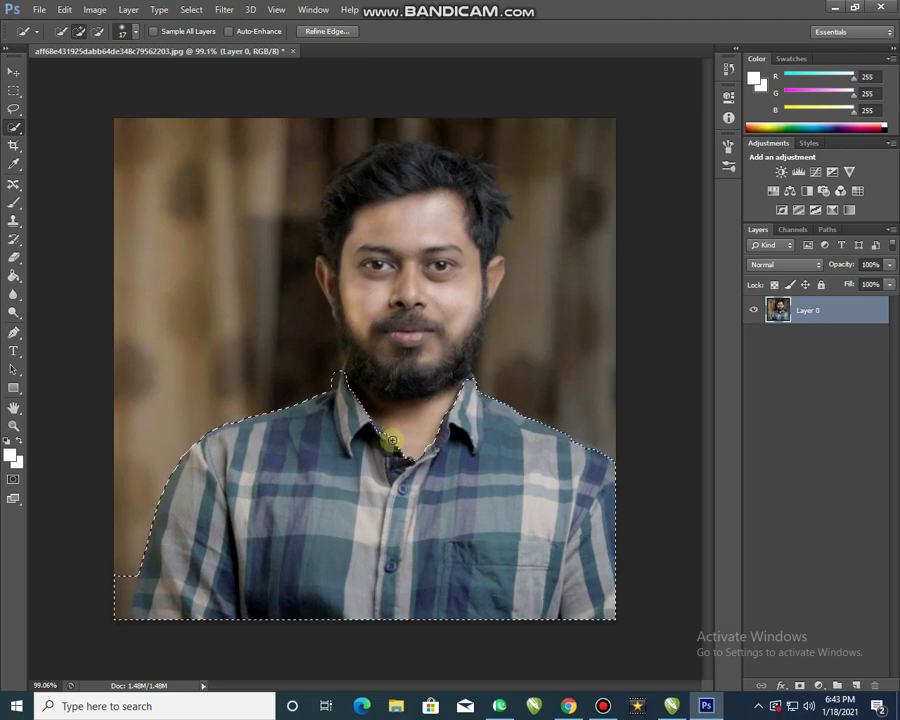
Subtract the background patch beside the collar point from the shirt selection.
key(alt)
scroll(366, 388, up, 4)
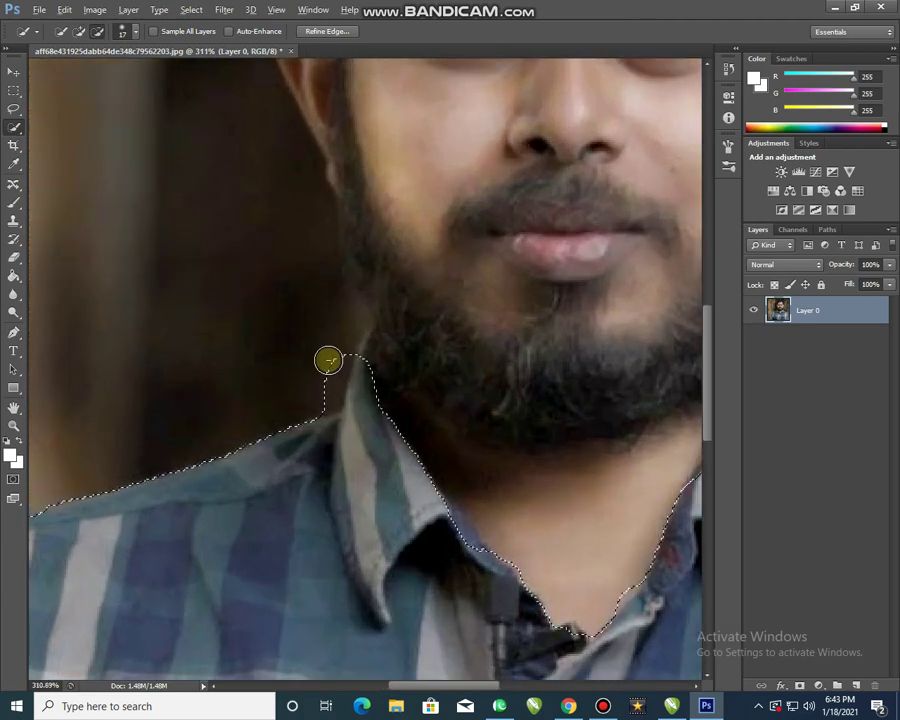
alt+click(329, 393)
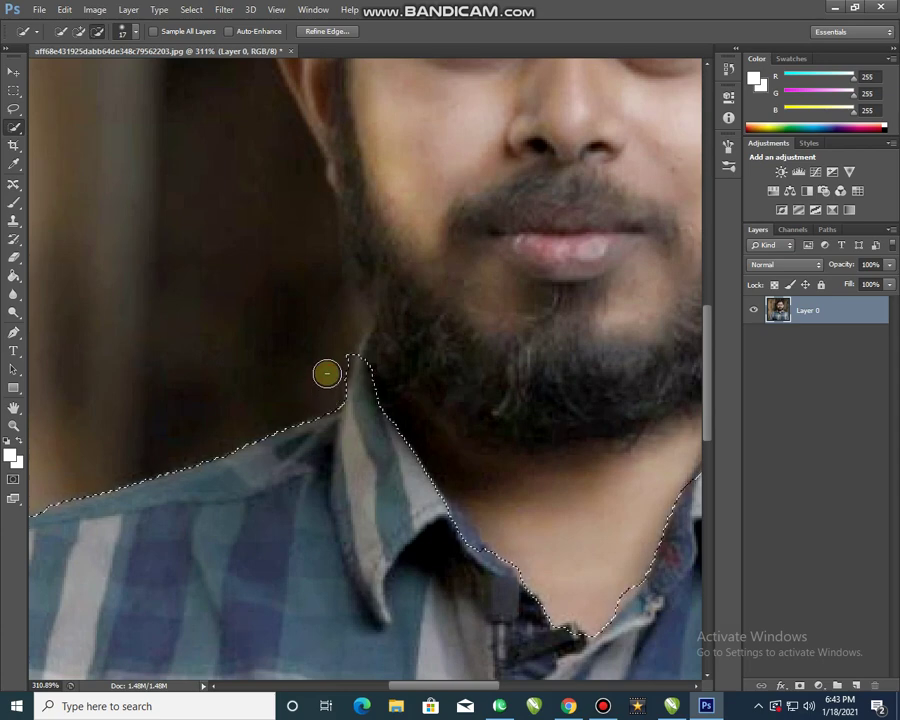
alt+click(331, 368)
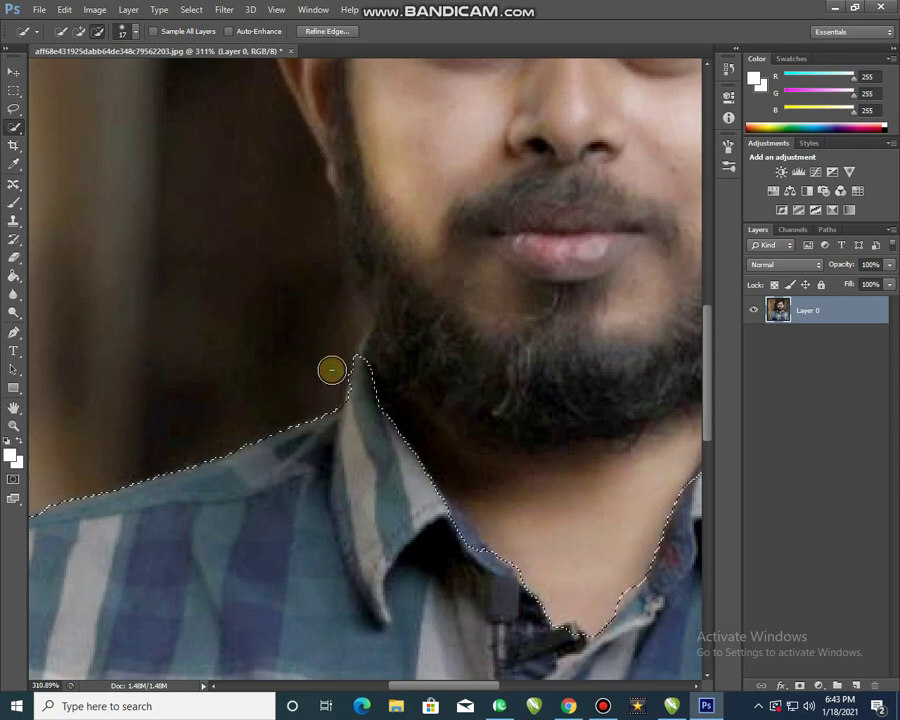
scroll(272, 409, down, 2)
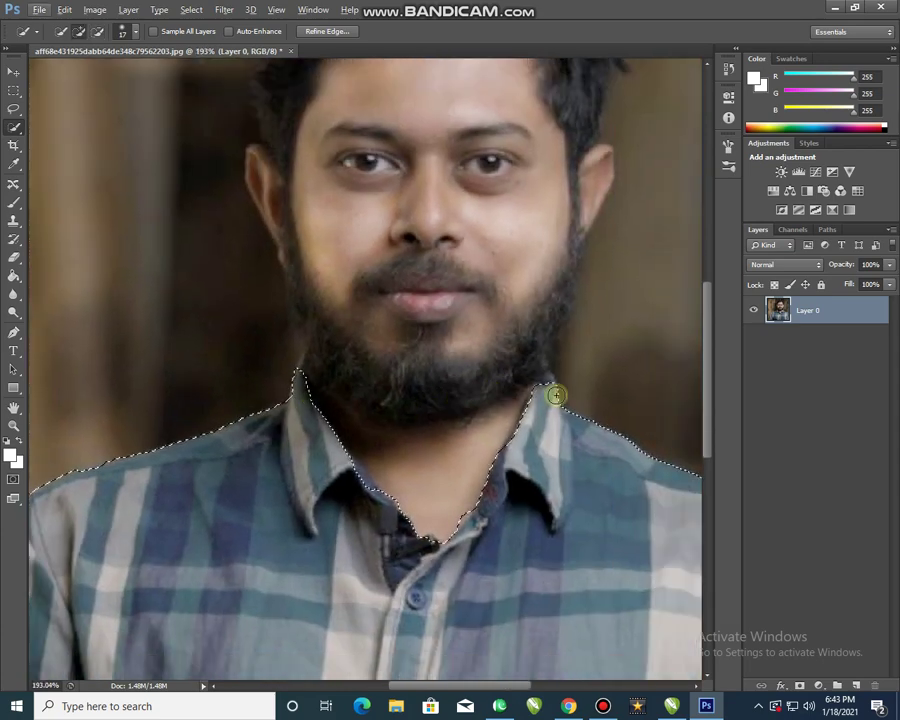
Remove the background corner beside the lower sleeve from the shirt selection so it follows the sleeve's edge.
scroll(360, 357, down, 2)
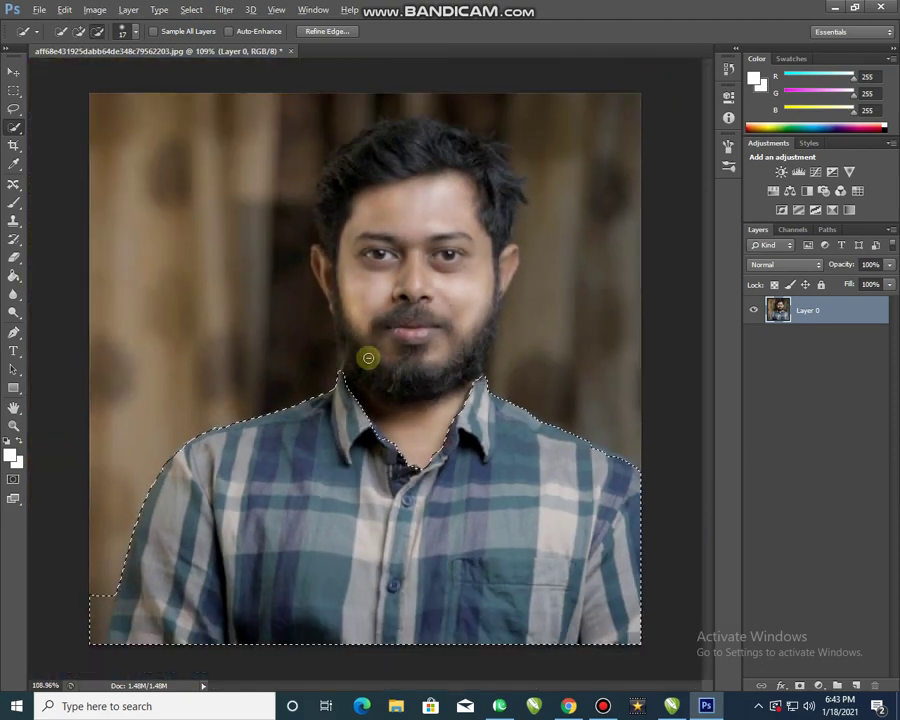
mouse_move(96, 593)
mouse_down()
mouse_move(86, 643)
mouse_move(113, 636)
mouse_up()
scroll(113, 636, up, 3)
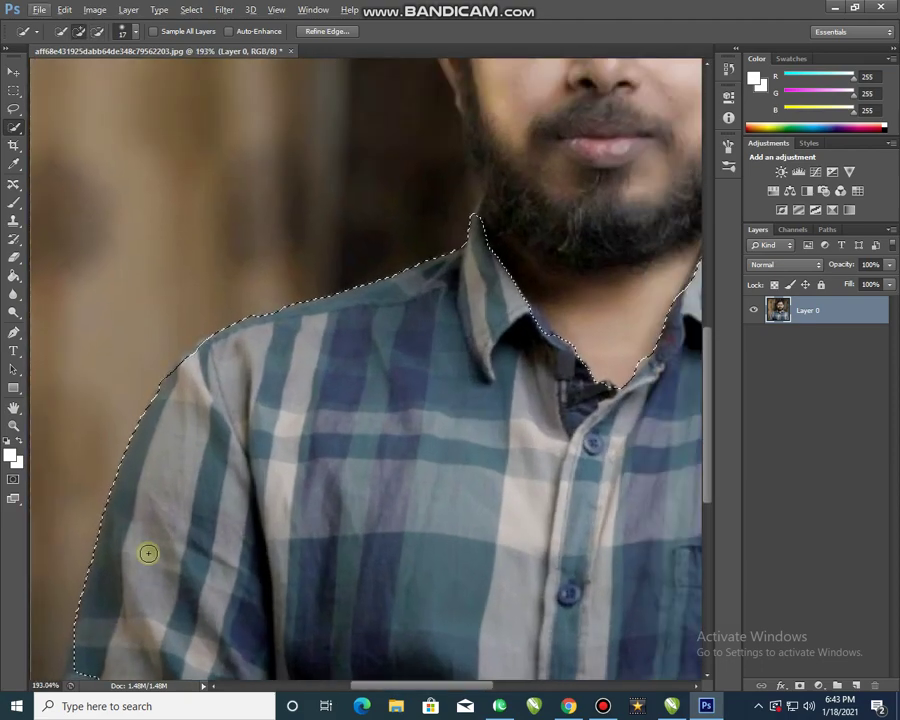
scroll(228, 486, down, 2)
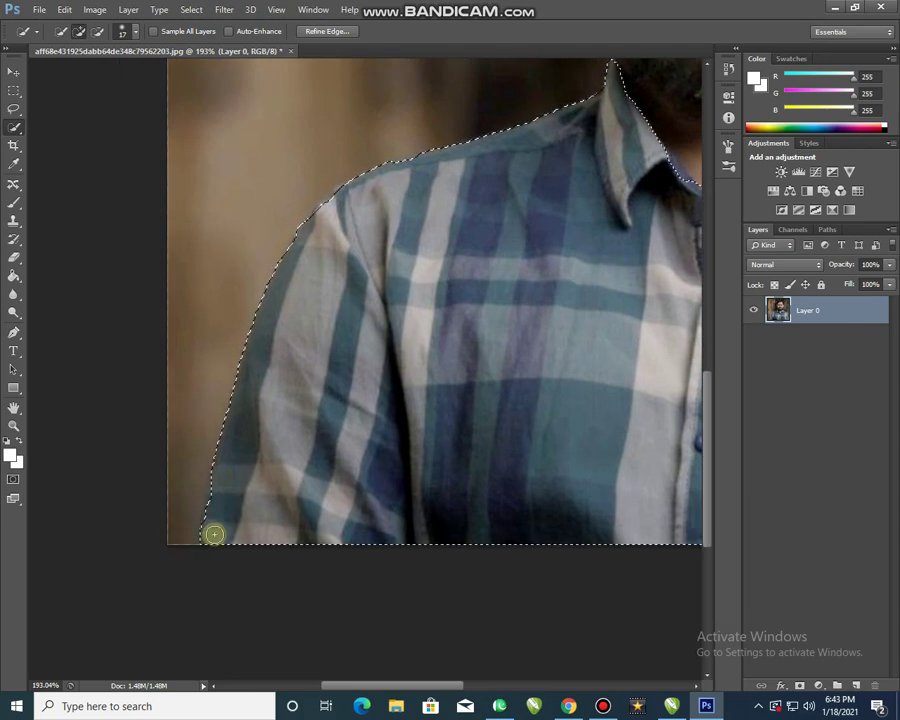
scroll(188, 538, down, 2)
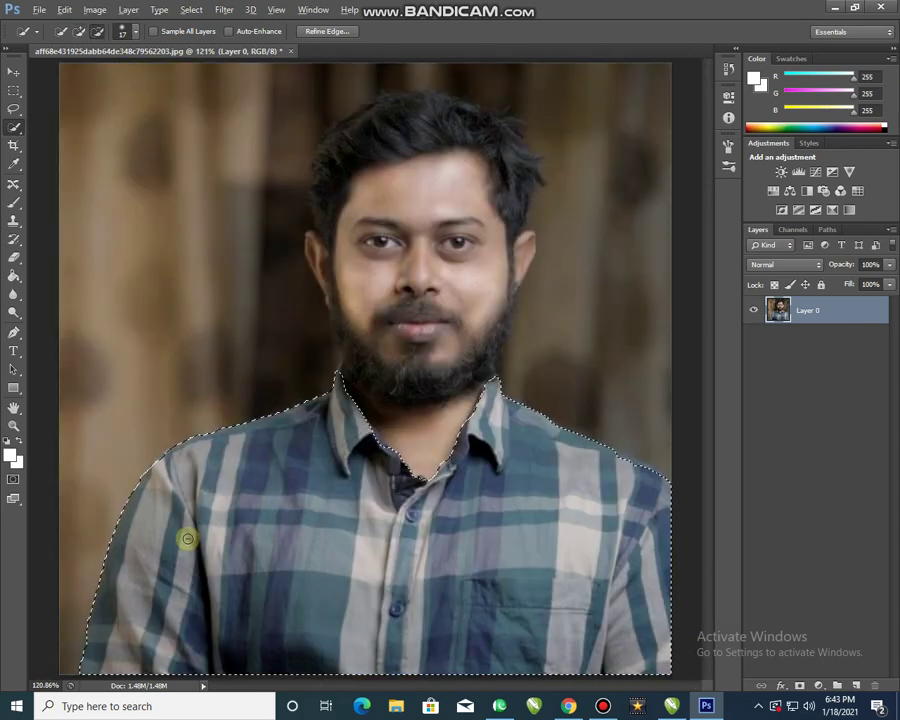
scroll(350, 440, down, 1)
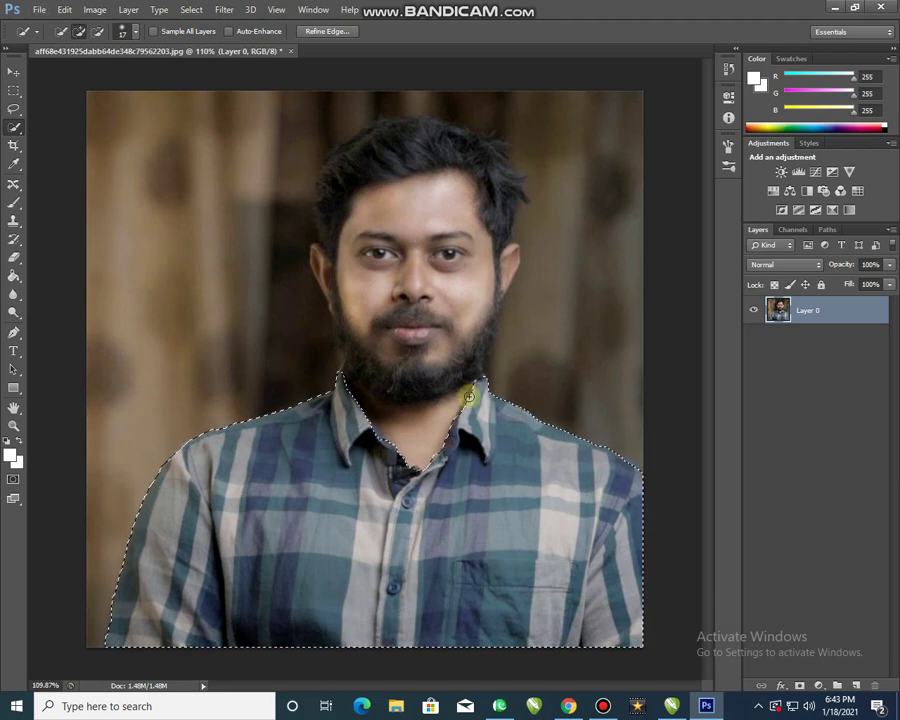
Recolour the selected shirt with Hue/Saturation at hue +128, saturation +54 and lightness +9, and clear the selection.
key(ctrl+u)
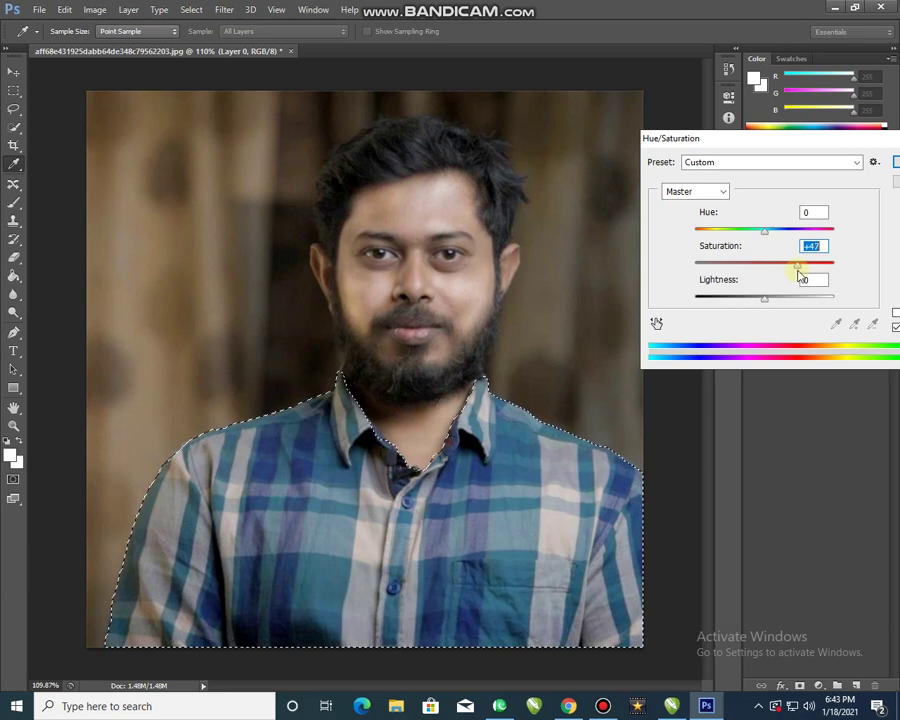
drag(765, 237, 819, 238)
mouse_move(768, 301)
mouse_down()
mouse_move(747, 302)
mouse_move(783, 302)
mouse_move(772, 305)
mouse_up()
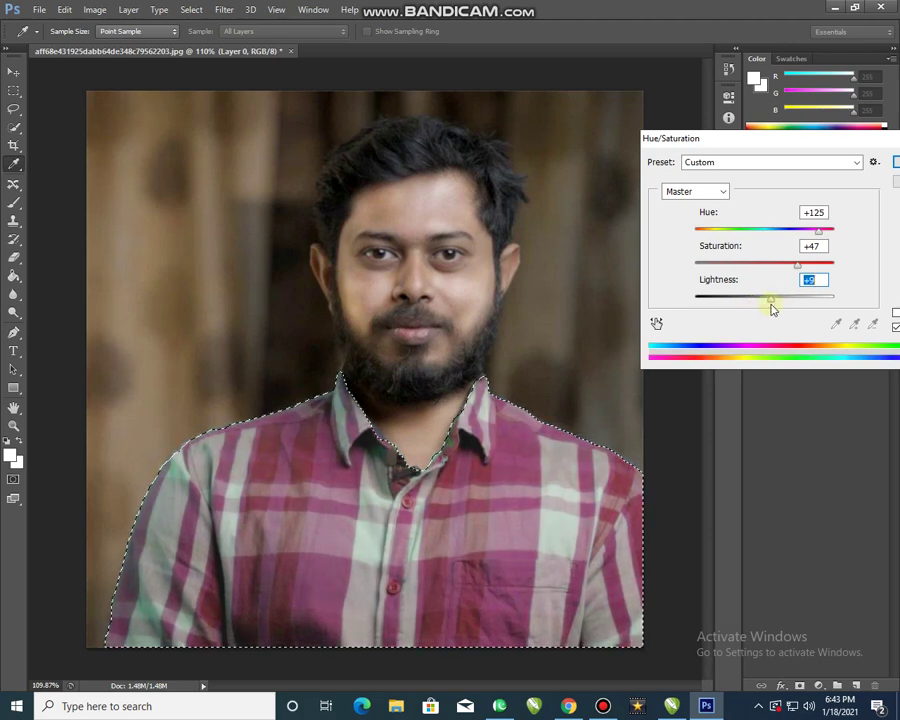
drag(797, 265, 727, 267)
drag(701, 274, 786, 273)
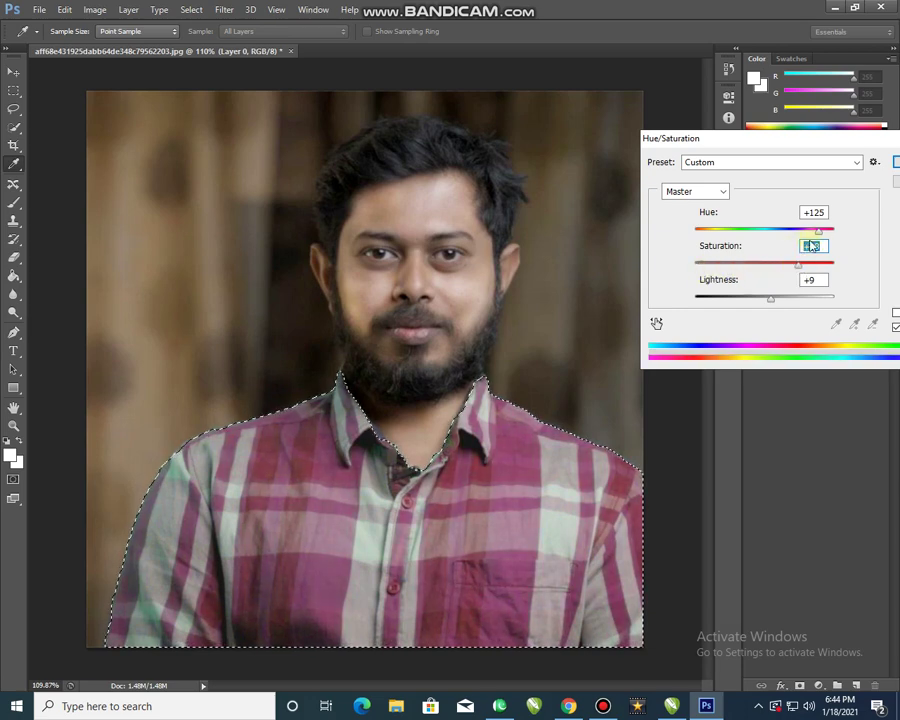
drag(826, 237, 802, 263)
drag(886, 141, 812, 141)
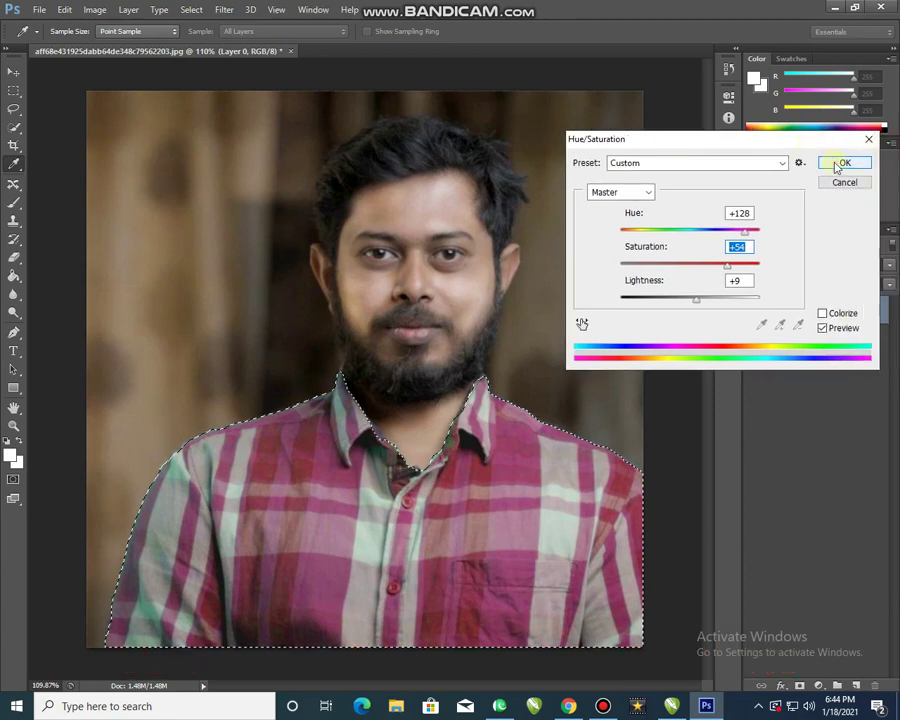
click(846, 161)
scroll(514, 297, down, 3)
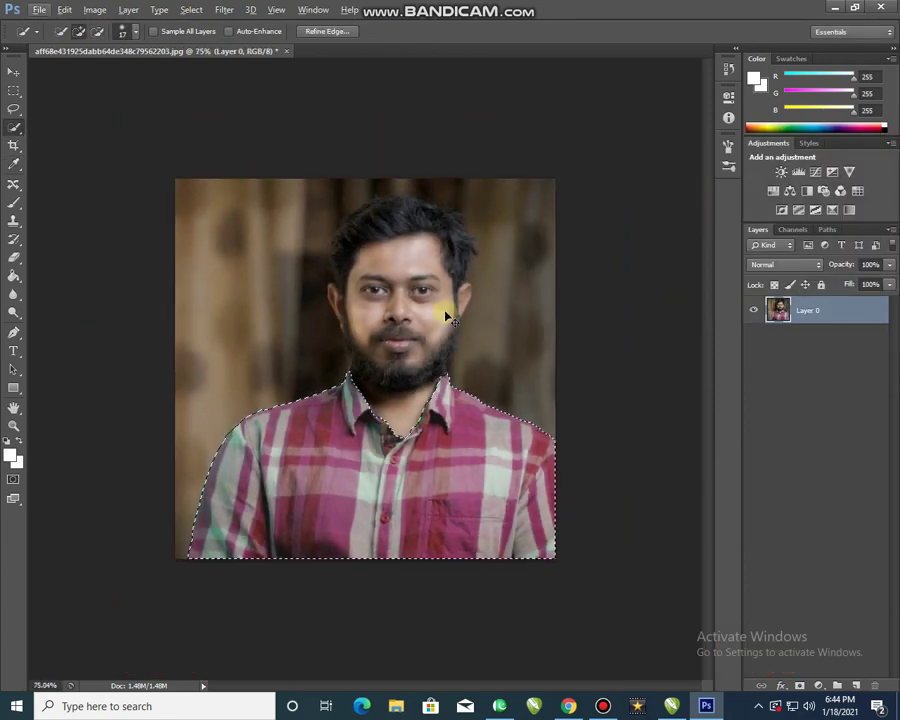
key(ctrl+d)
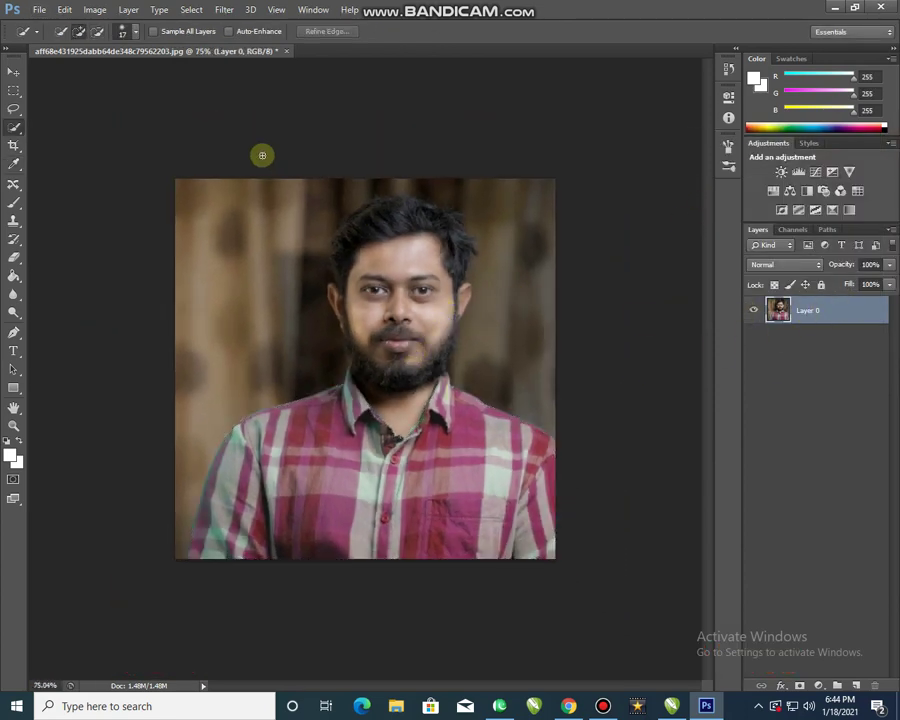
Darken the beard along both jaws and the chin, plus the moustache, with the Burn tool at brush size 25.
click(14, 72)
scroll(358, 330, up, 1)
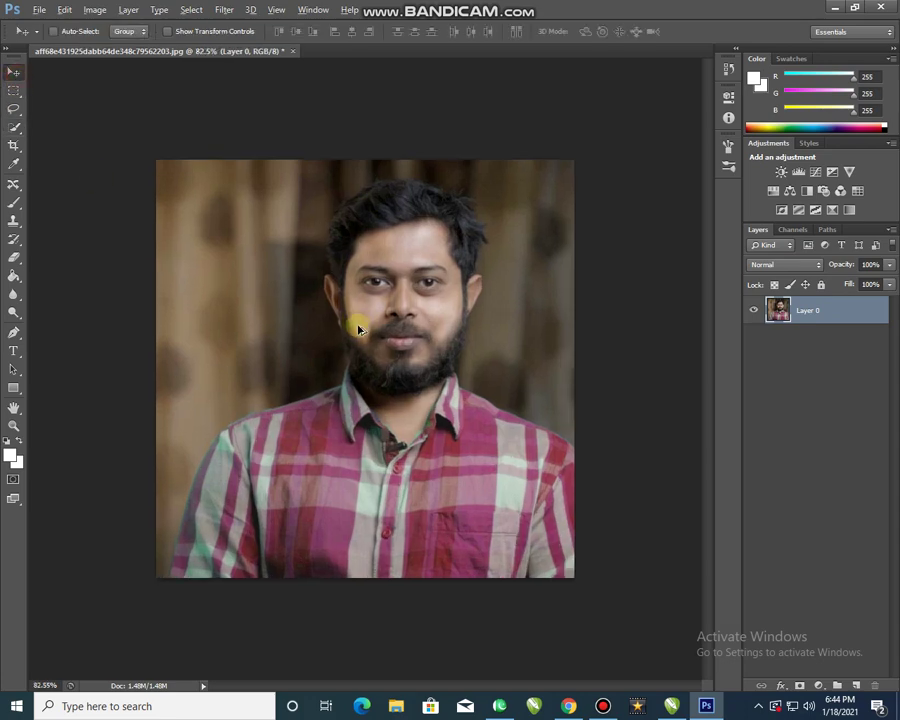
scroll(358, 330, up, 3)
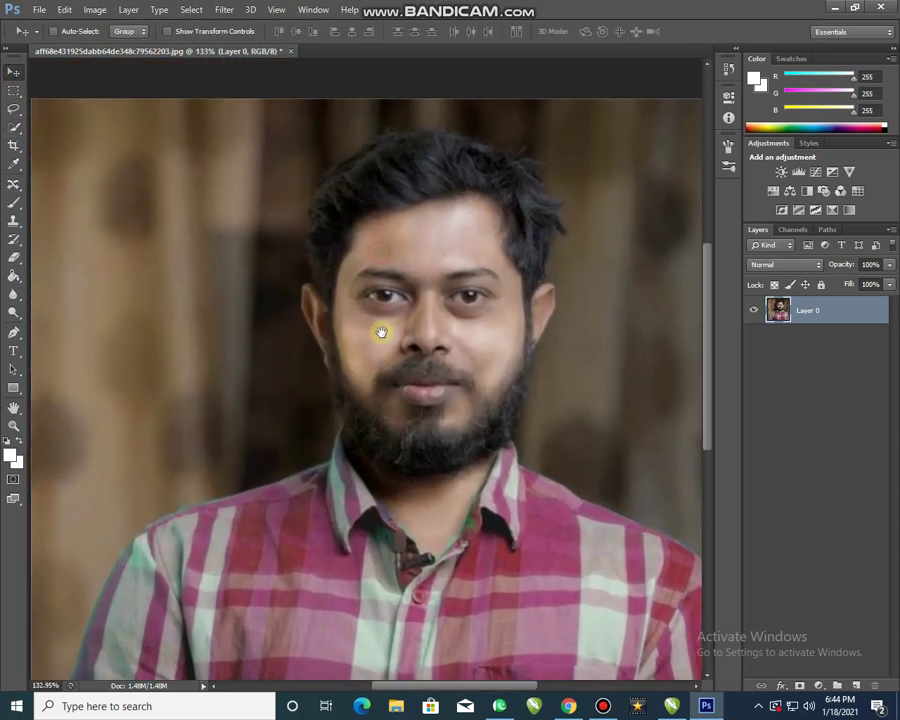
drag(381, 326, 381, 352)
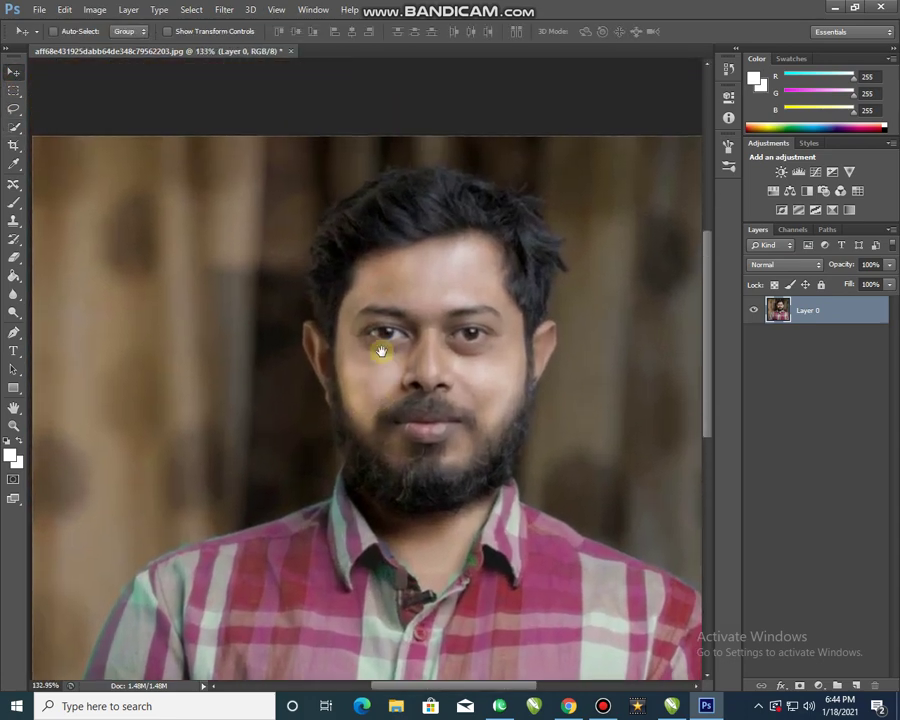
click(15, 271)
click(15, 259)
mouse_move(16, 263)
mouse_down()
mouse_move(14, 310)
mouse_move(79, 324)
mouse_up()
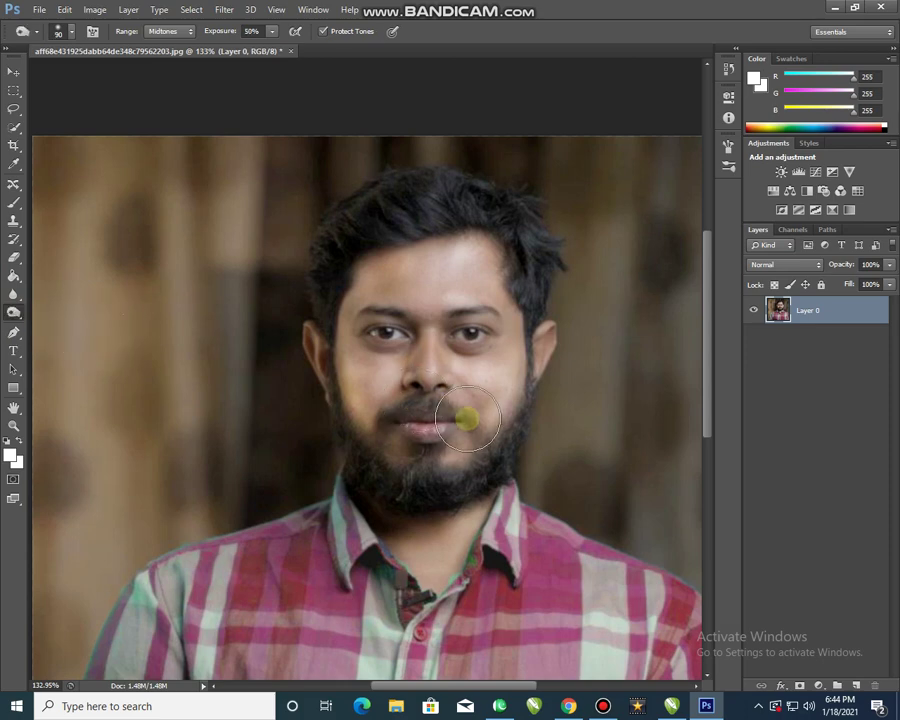
key(bracketleft)
key(bracketleft)
key(bracketleft)
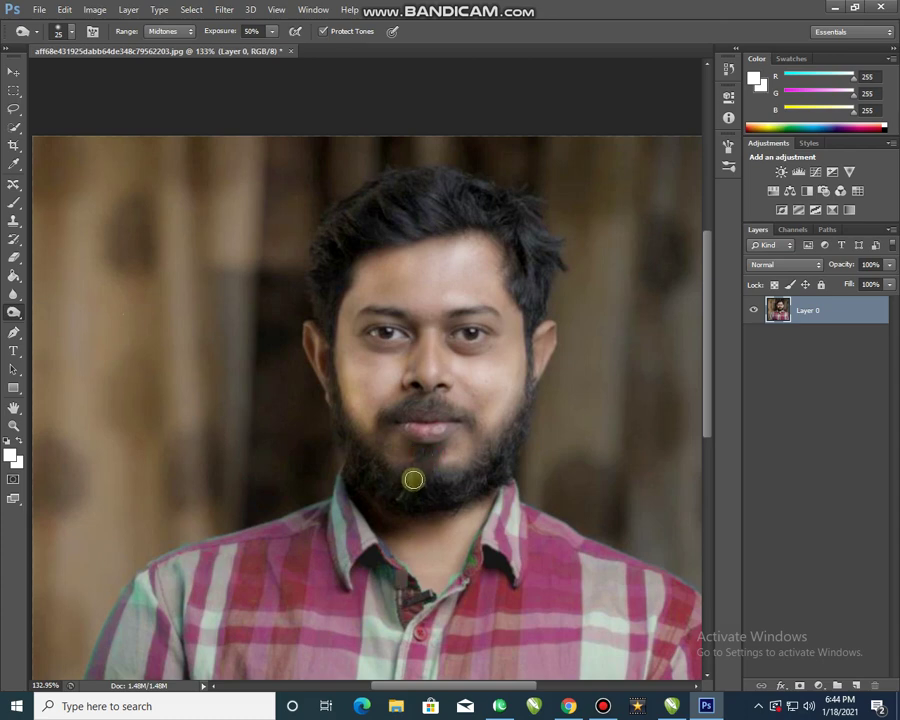
drag(518, 416, 460, 491)
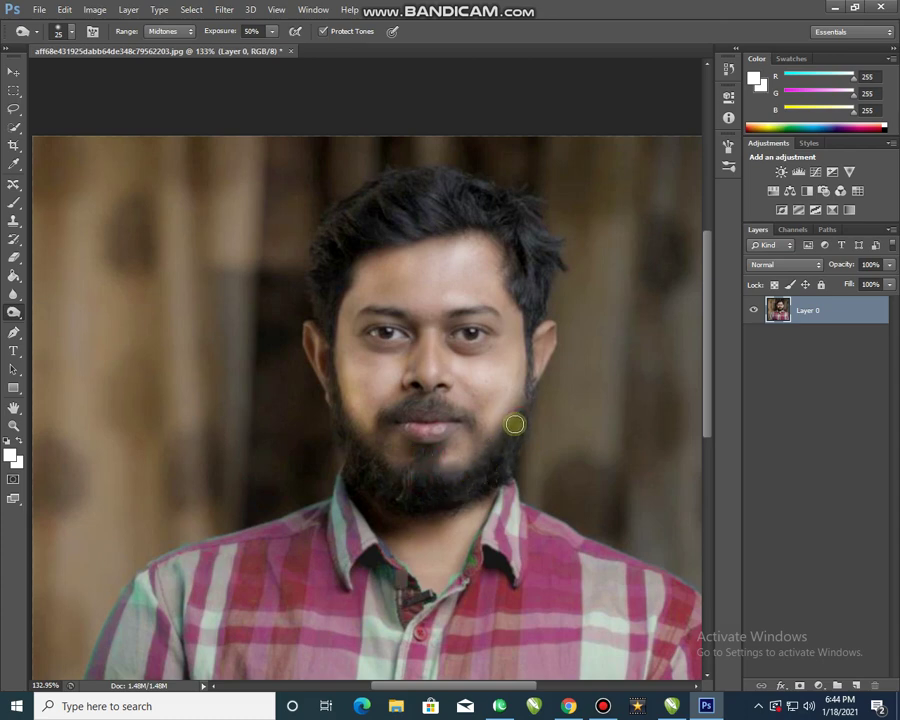
drag(410, 474, 470, 469)
click(470, 472)
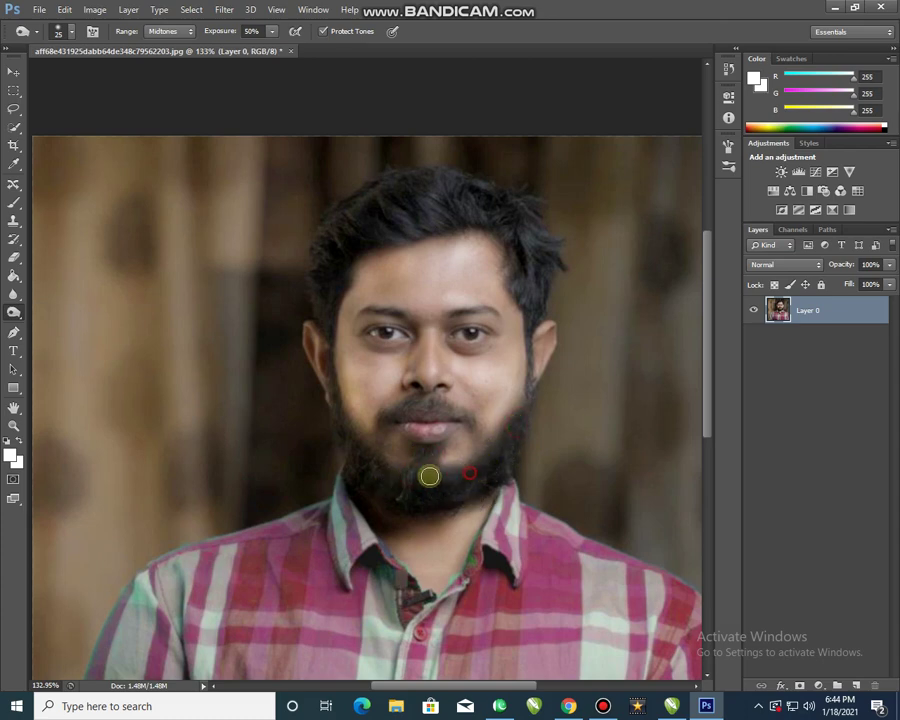
click(411, 479)
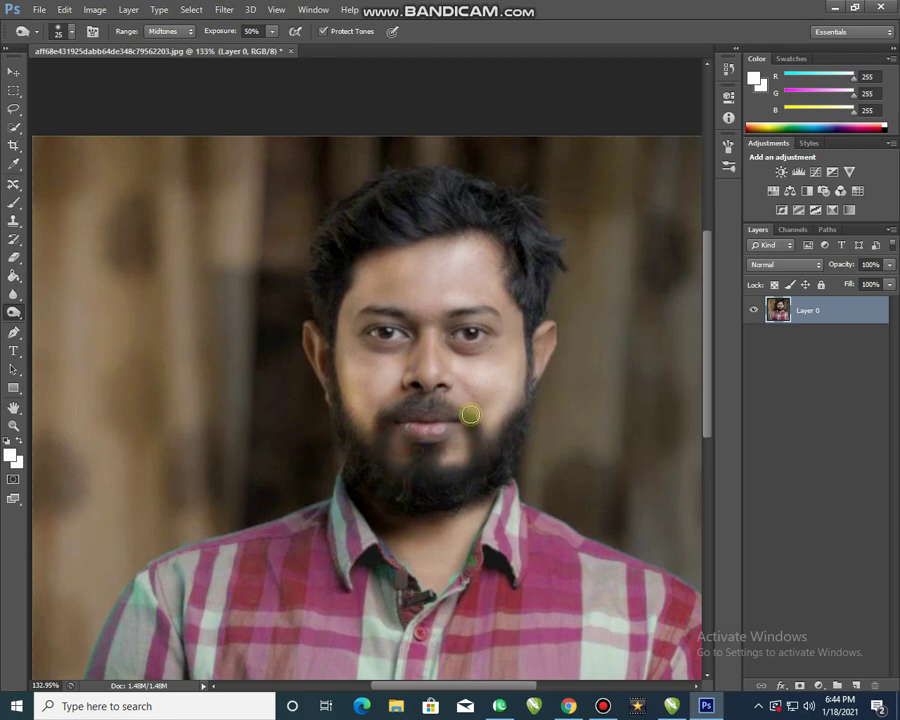
drag(458, 414, 400, 405)
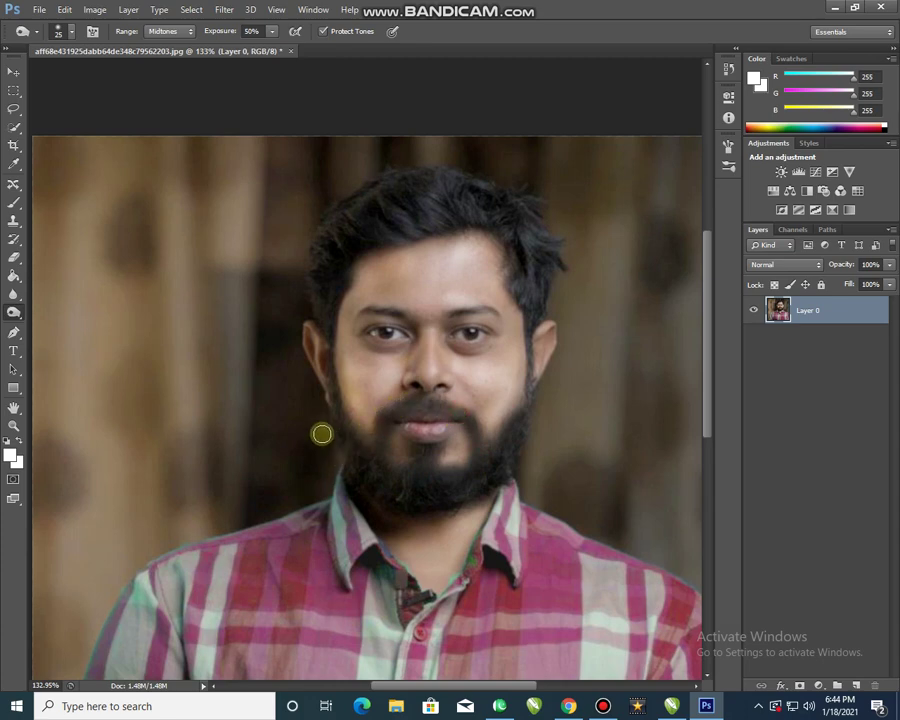
mouse_move(333, 378)
mouse_down()
mouse_move(355, 450)
mouse_move(407, 500)
mouse_up()
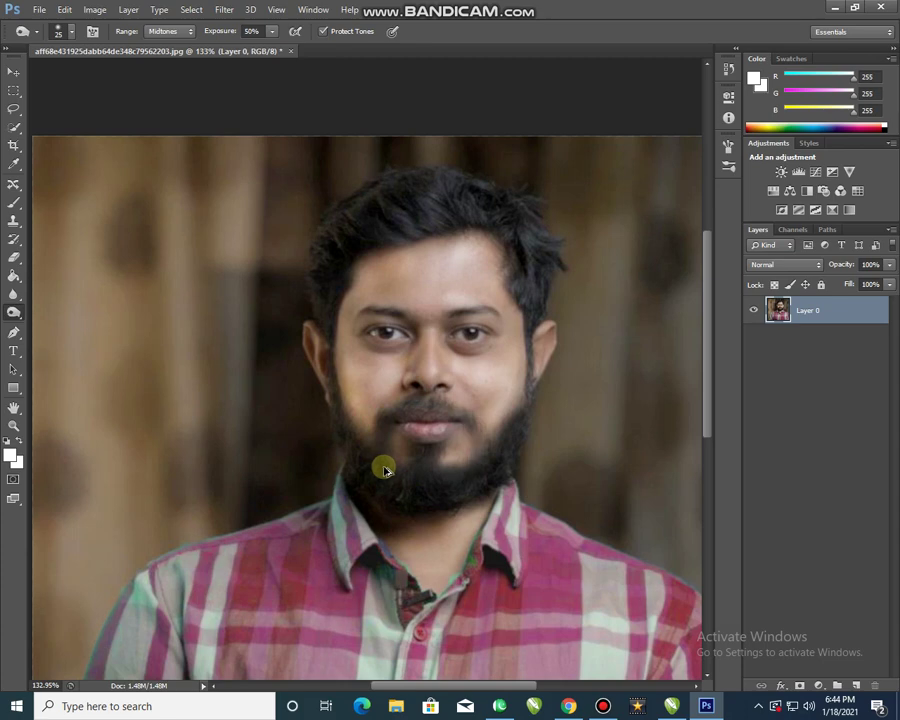
Burn the moustache and the beard patch below the lower lip more evenly with a fine size 9 brush.
scroll(385, 470, up, 5)
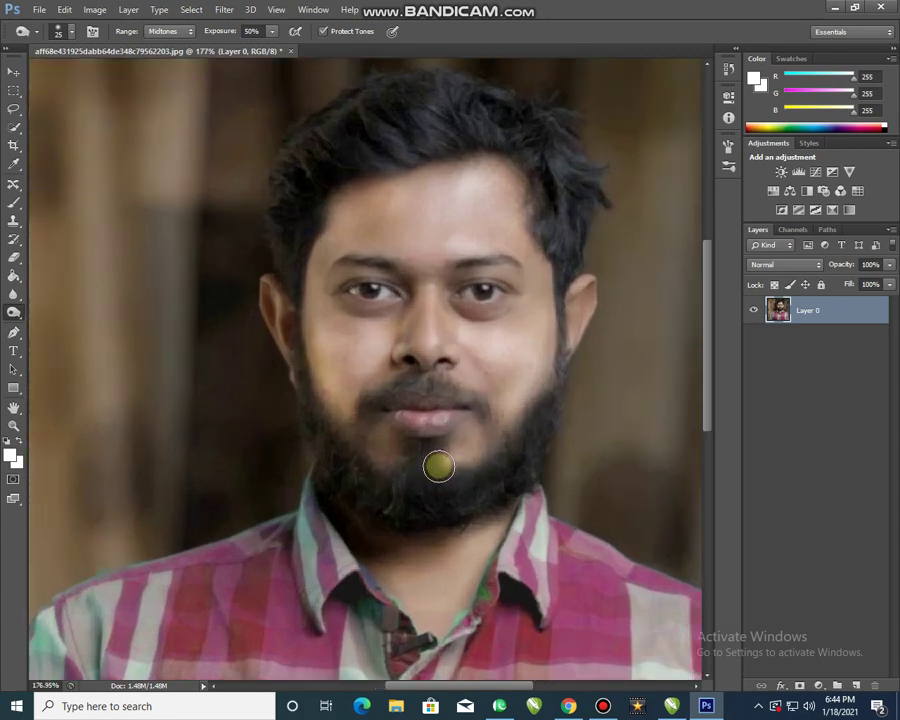
key(bracketleft)
key(bracketleft)
key(bracketleft)
key(bracketleft)
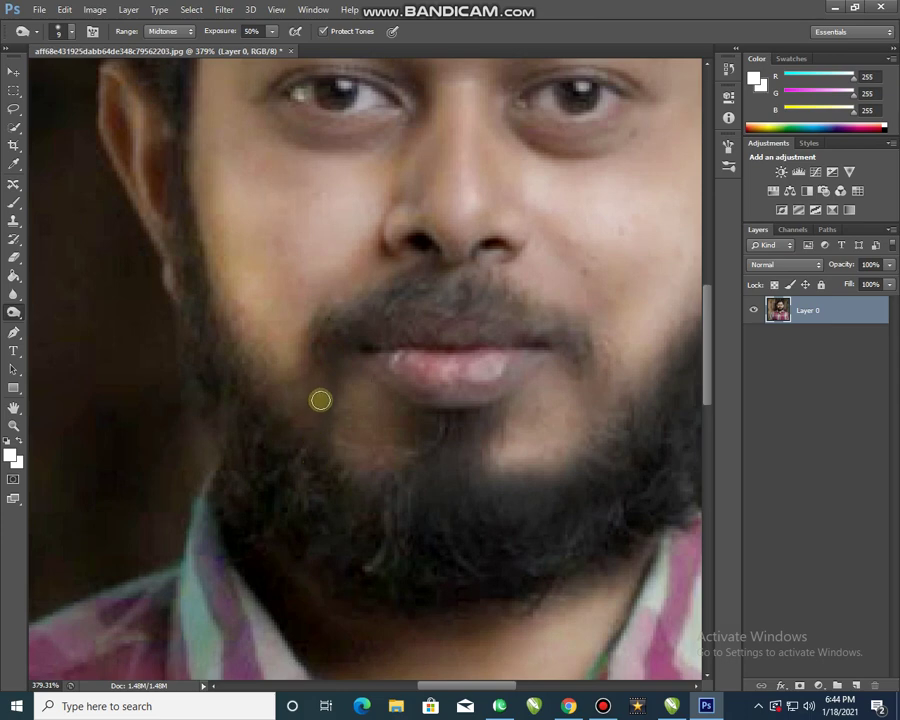
mouse_move(404, 320)
mouse_down()
mouse_move(495, 318)
mouse_move(474, 310)
mouse_up()
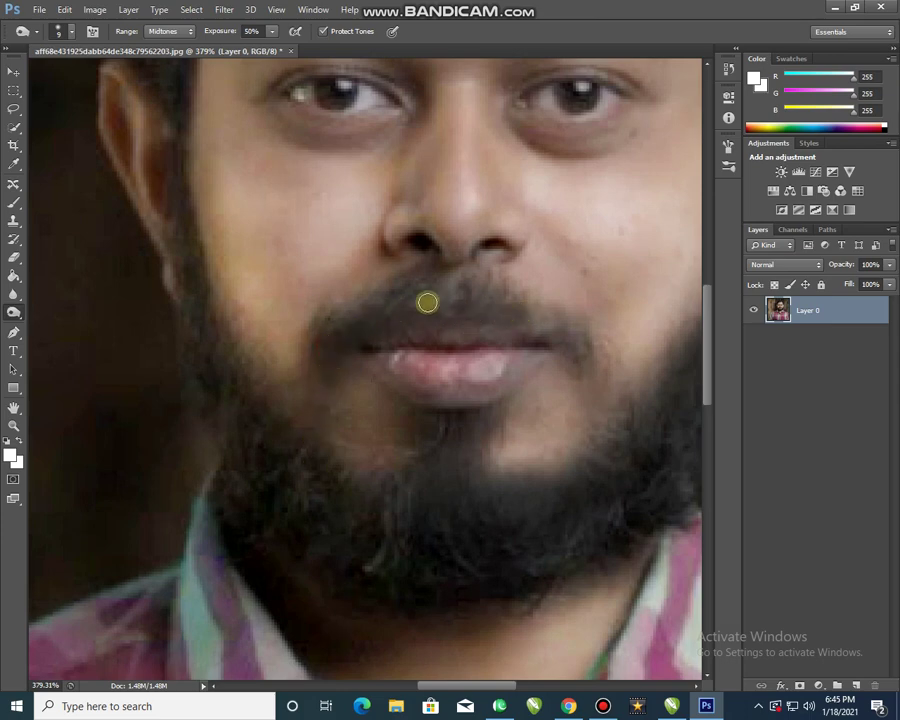
mouse_move(332, 337)
mouse_down()
mouse_move(429, 281)
mouse_move(493, 286)
mouse_move(569, 321)
mouse_up()
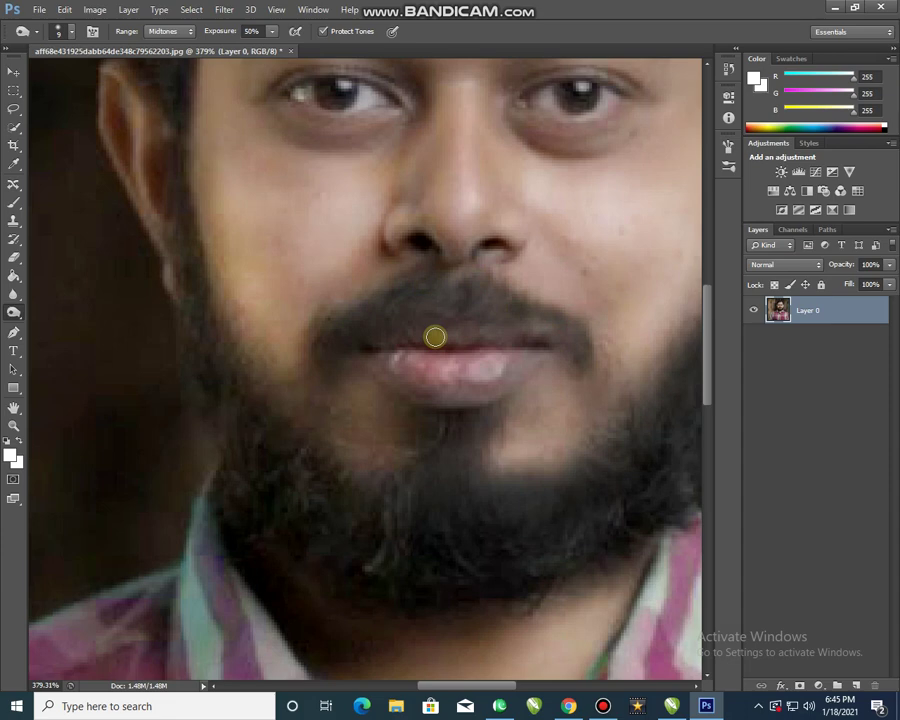
mouse_move(436, 422)
mouse_down()
mouse_move(440, 457)
mouse_move(419, 420)
mouse_move(427, 473)
mouse_move(498, 432)
mouse_move(510, 410)
mouse_move(482, 417)
mouse_move(487, 455)
mouse_move(504, 476)
mouse_move(543, 486)
mouse_up()
click(366, 490)
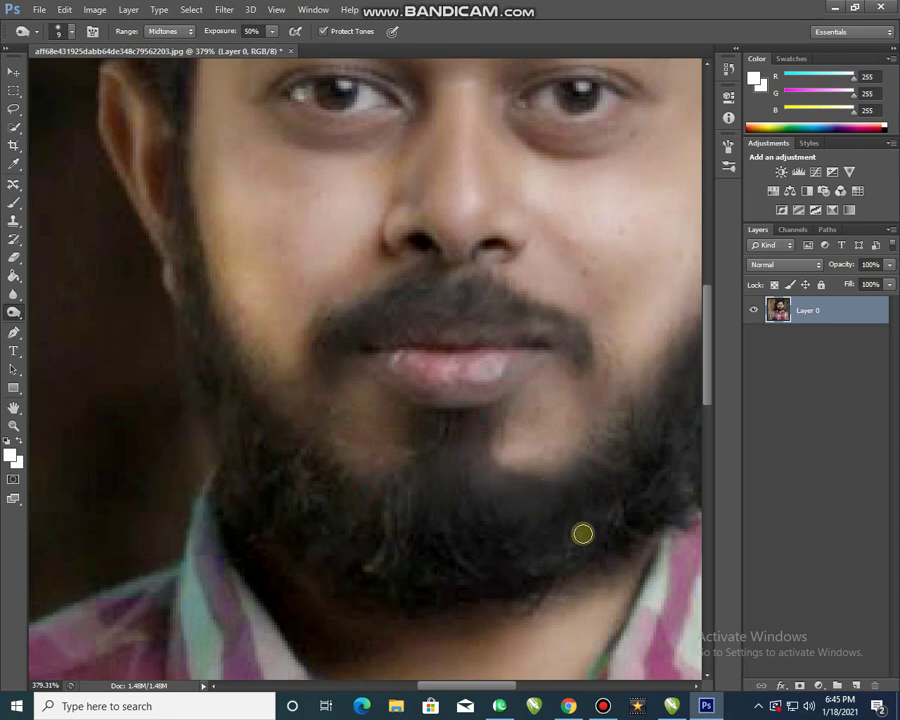
Darken the remaining lighter hairs across the lower beard with Burn at brush size 30.
key(bracketright)
key(bracketright)
key(bracketright)
key(bracketright)
key(bracketright)
mouse_move(550, 521)
mouse_down()
mouse_move(612, 512)
mouse_move(663, 477)
mouse_up()
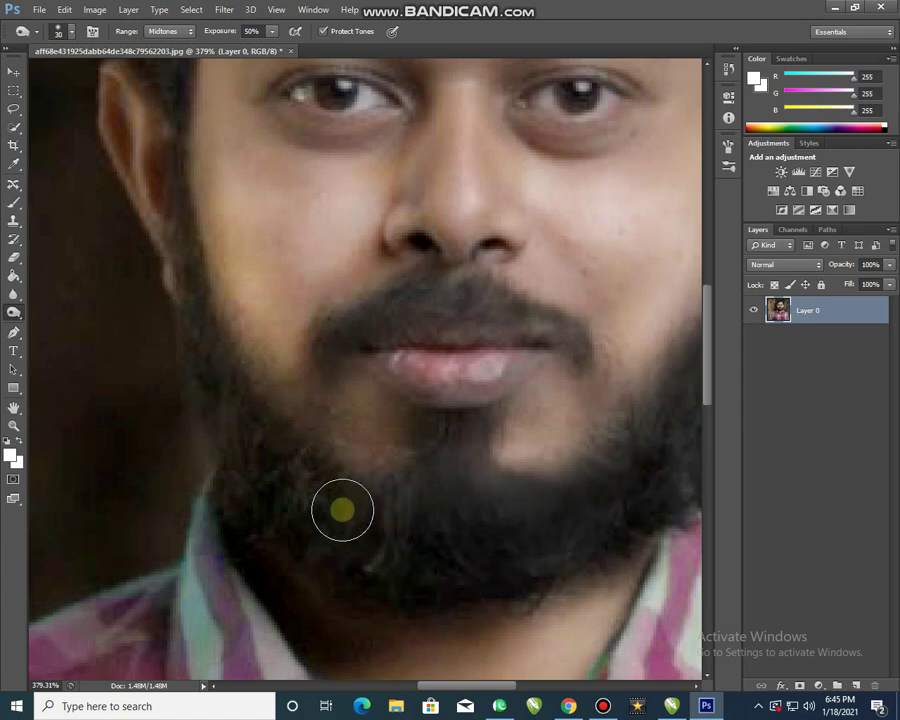
Burn the sideburn and beard edge along the man's right cheek with the brush reduced to size 15.
scroll(341, 488, down, 4)
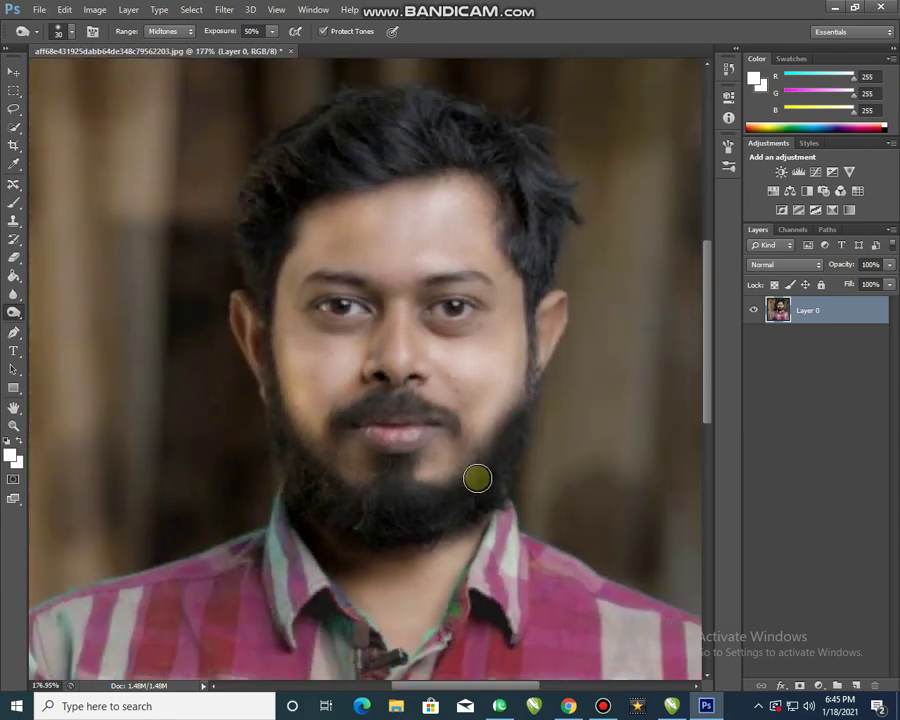
key(bracketleft)
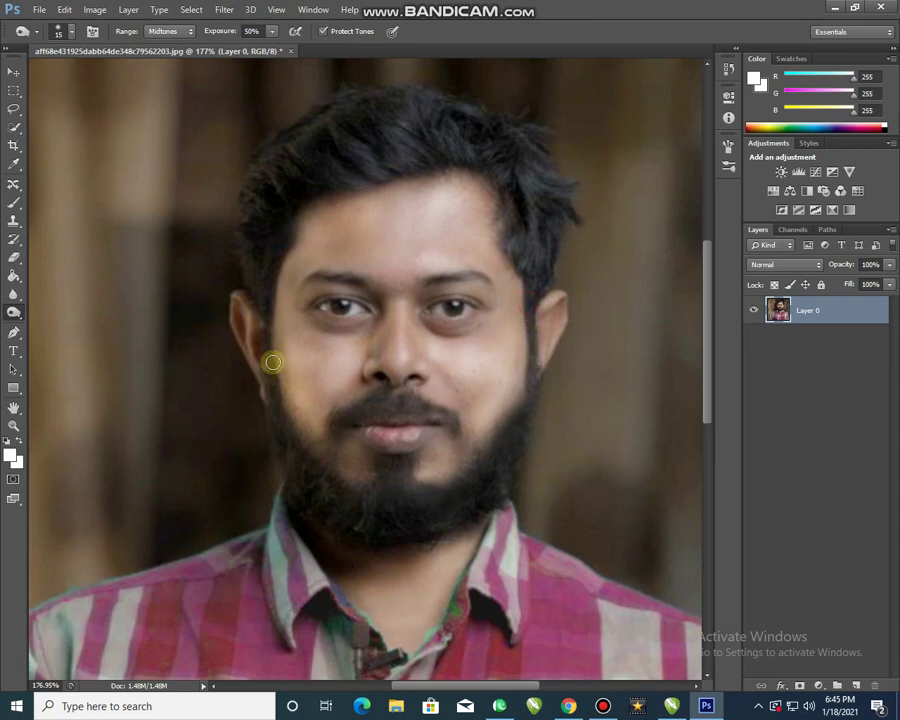
mouse_move(289, 426)
mouse_down()
mouse_move(303, 452)
mouse_move(285, 453)
mouse_move(325, 518)
mouse_move(327, 488)
mouse_up()
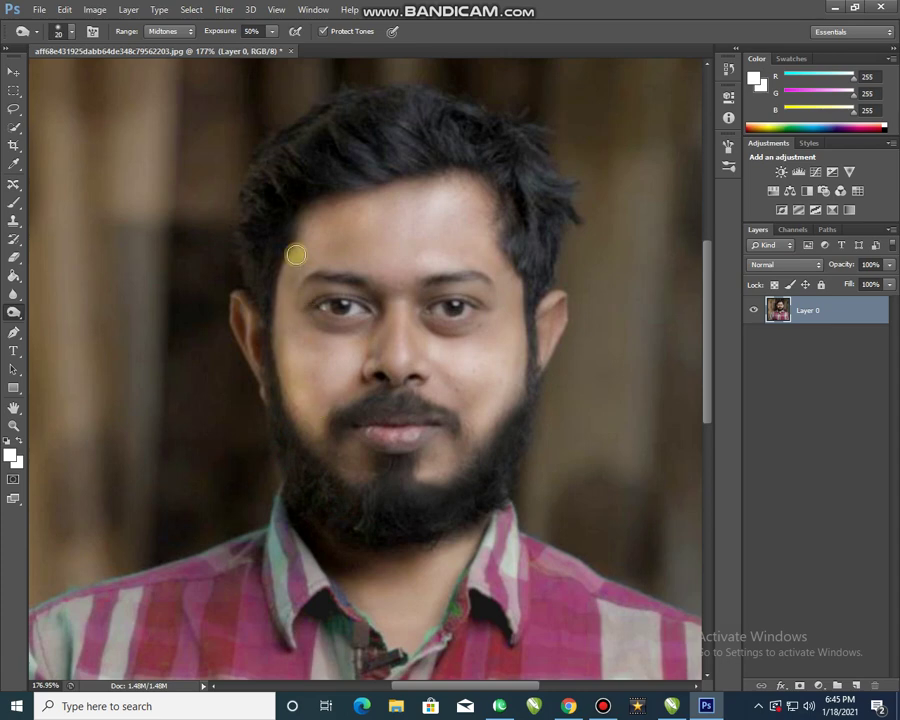
Darken the whole head of hair down to both sideburns with Burn at brush size 50.
key(bracketright)
key(bracketright)
key(bracketright)
key(bracketright)
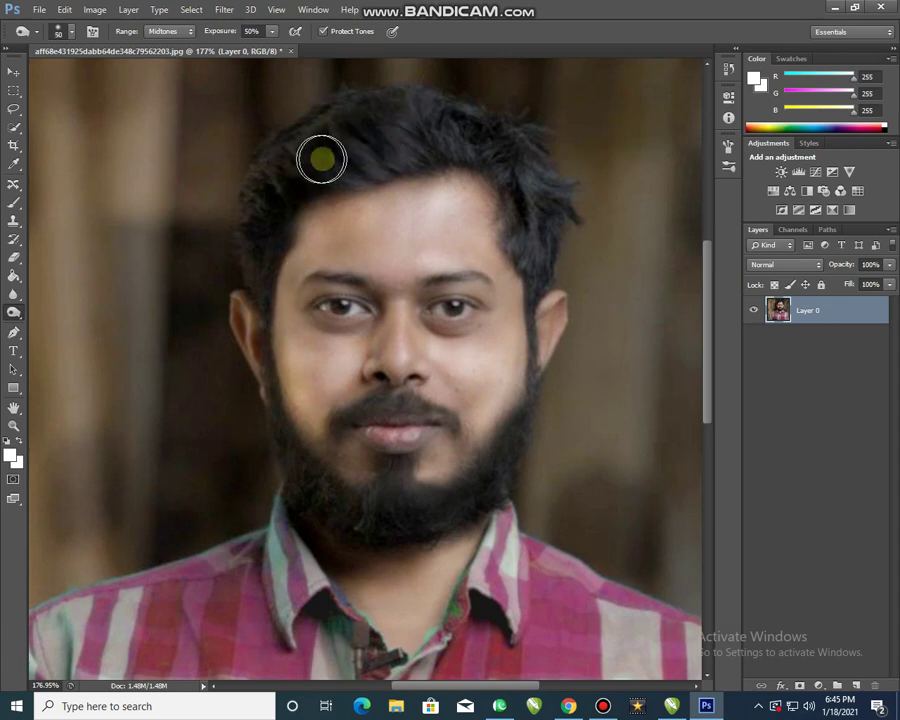
mouse_move(474, 137)
mouse_down()
mouse_move(515, 186)
mouse_move(540, 233)
mouse_move(535, 265)
mouse_up()
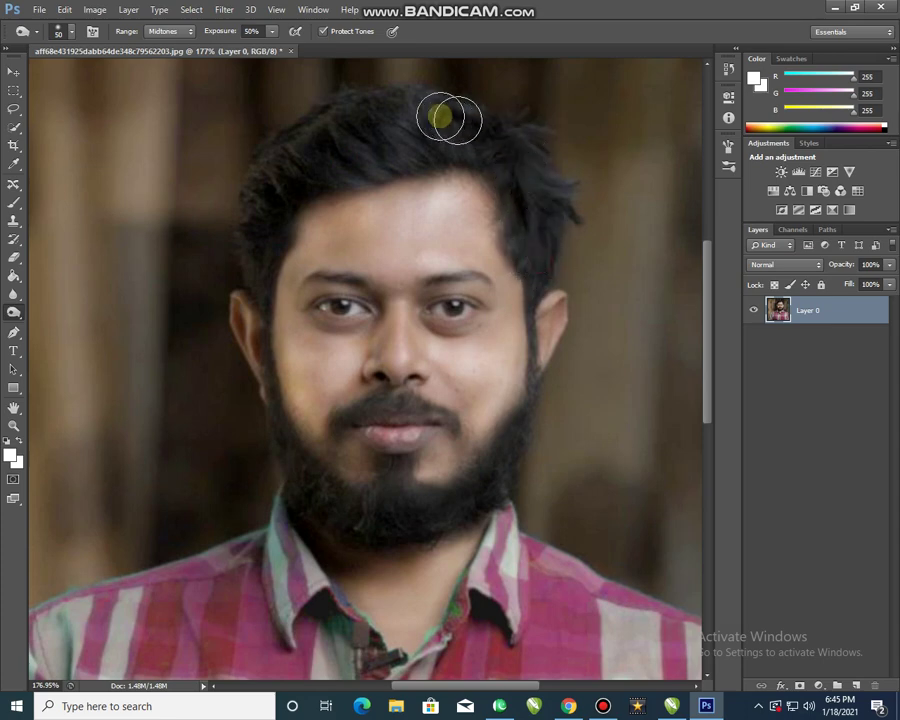
mouse_move(396, 112)
mouse_down()
mouse_move(281, 144)
mouse_move(256, 275)
mouse_move(264, 350)
mouse_up()
Darken both eyebrows with Burn using a small size 10 to 15 brush, and touch up the moustache end beside the mouth.
key([)
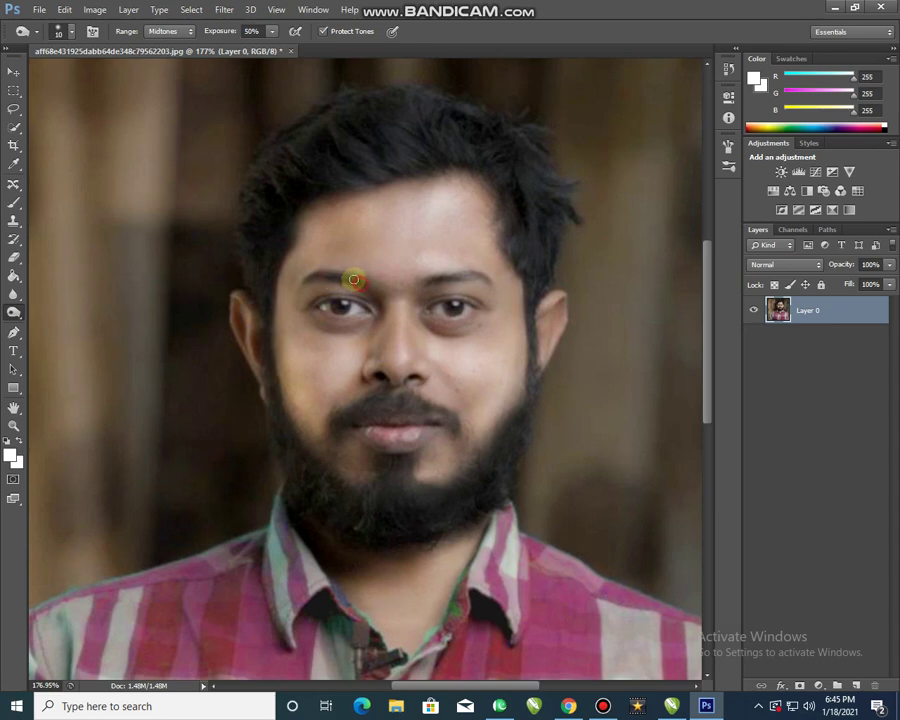
mouse_move(314, 273)
mouse_down()
mouse_move(353, 295)
mouse_move(408, 284)
mouse_up()
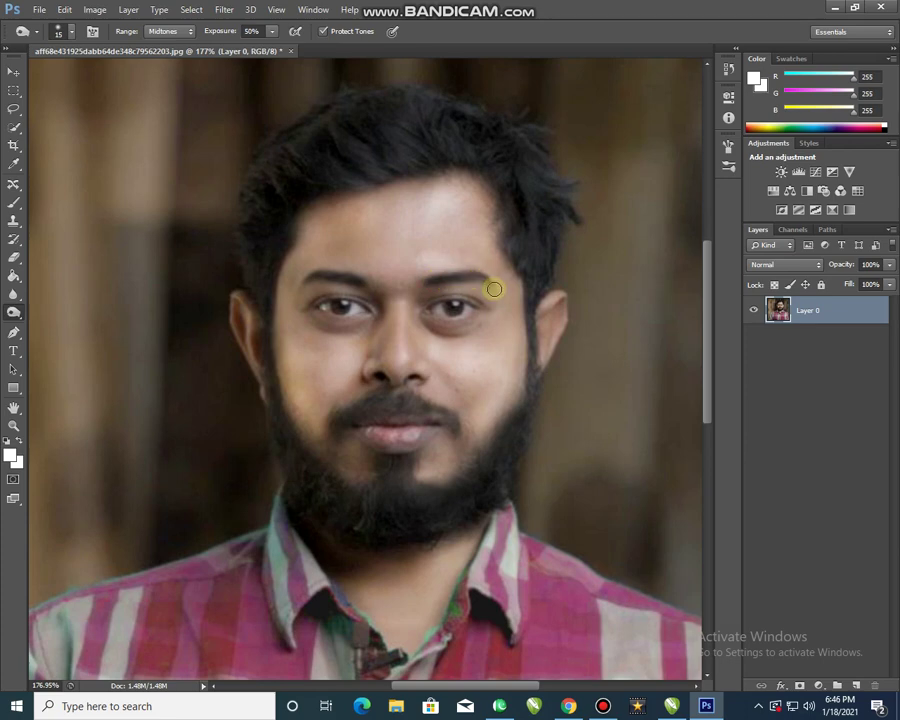
click(459, 433)
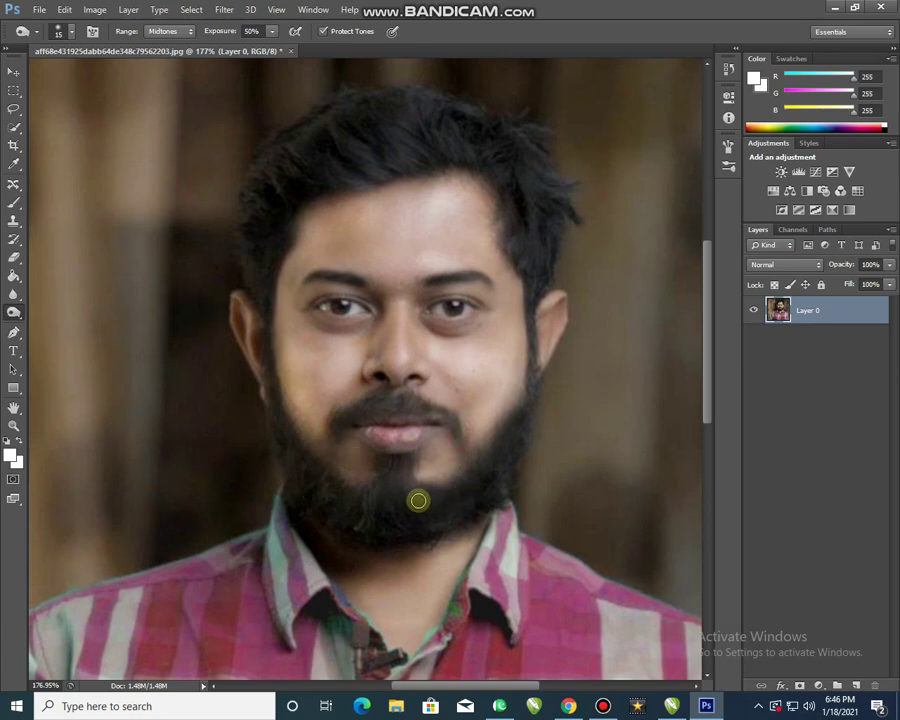
Make a rough selection of the lips with the Quick Selection tool, subtracting the nose area and the skin below the mouth.
scroll(464, 440, up, 4)
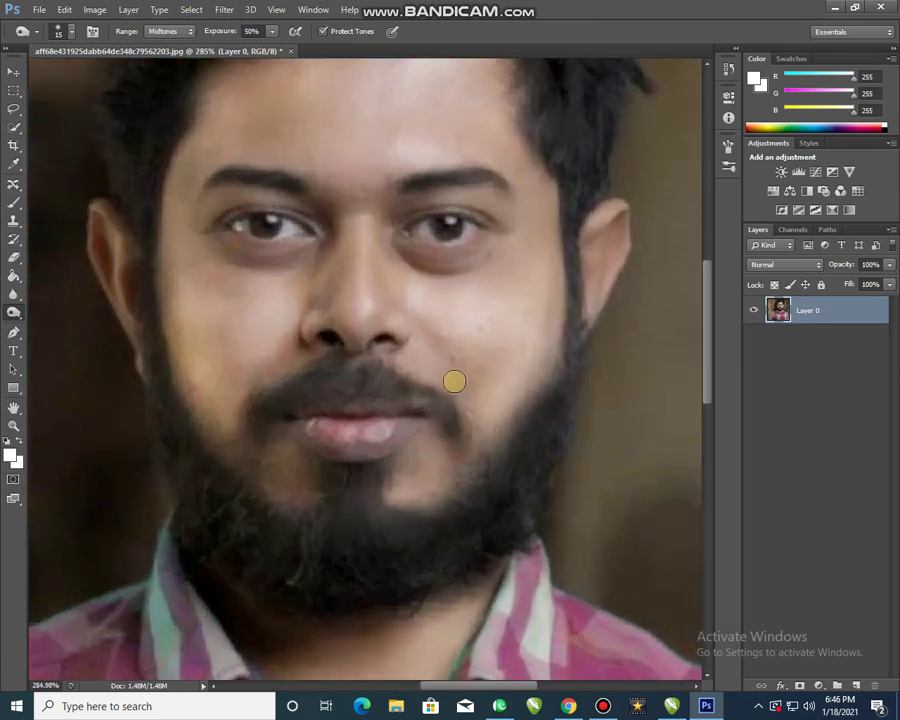
scroll(454, 434, down, 10)
scroll(409, 436, up, 4)
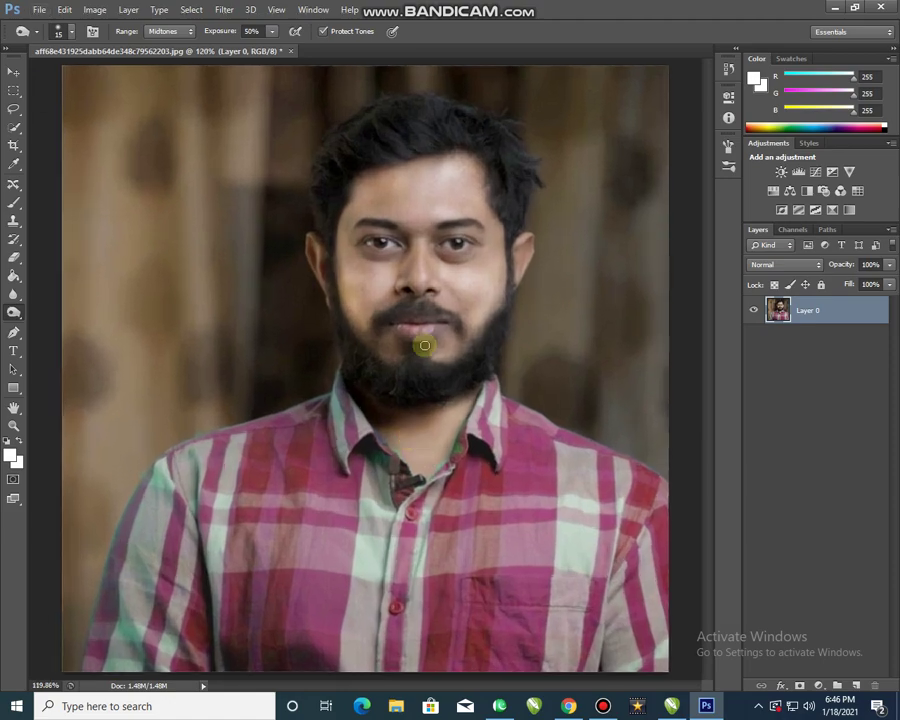
scroll(424, 344, up, 14)
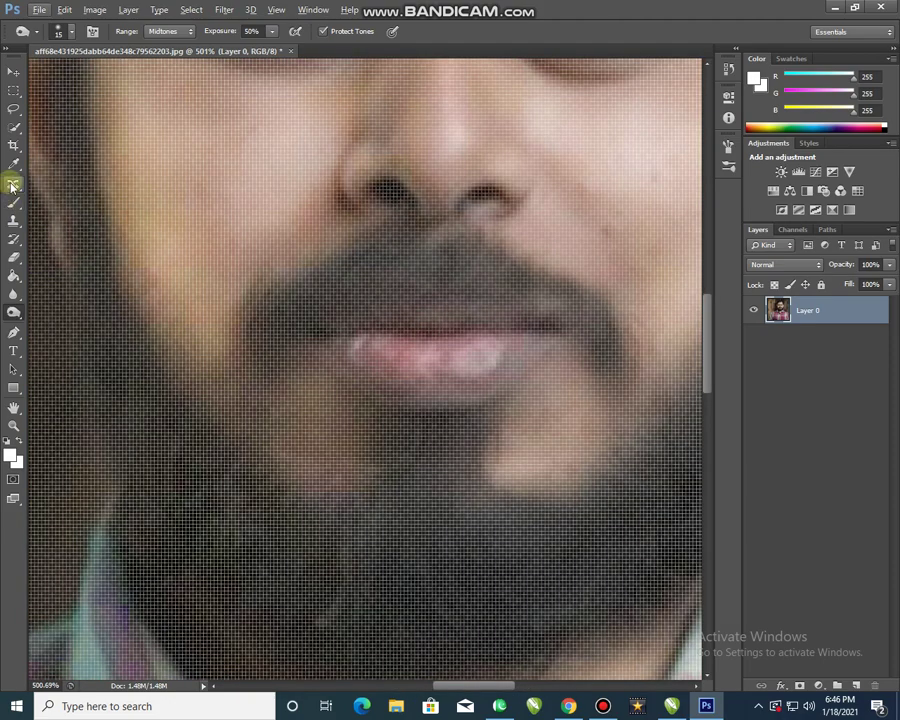
click(13, 126)
mouse_move(363, 329)
mouse_down()
mouse_move(482, 319)
mouse_move(527, 276)
mouse_move(383, 229)
mouse_move(402, 225)
mouse_move(331, 213)
mouse_up()
alt+click(350, 256)
mouse_move(452, 372)
mouse_down()
mouse_move(561, 338)
mouse_move(430, 364)
mouse_move(331, 346)
mouse_move(356, 358)
mouse_move(362, 396)
mouse_up()
scroll(363, 395, down, 3)
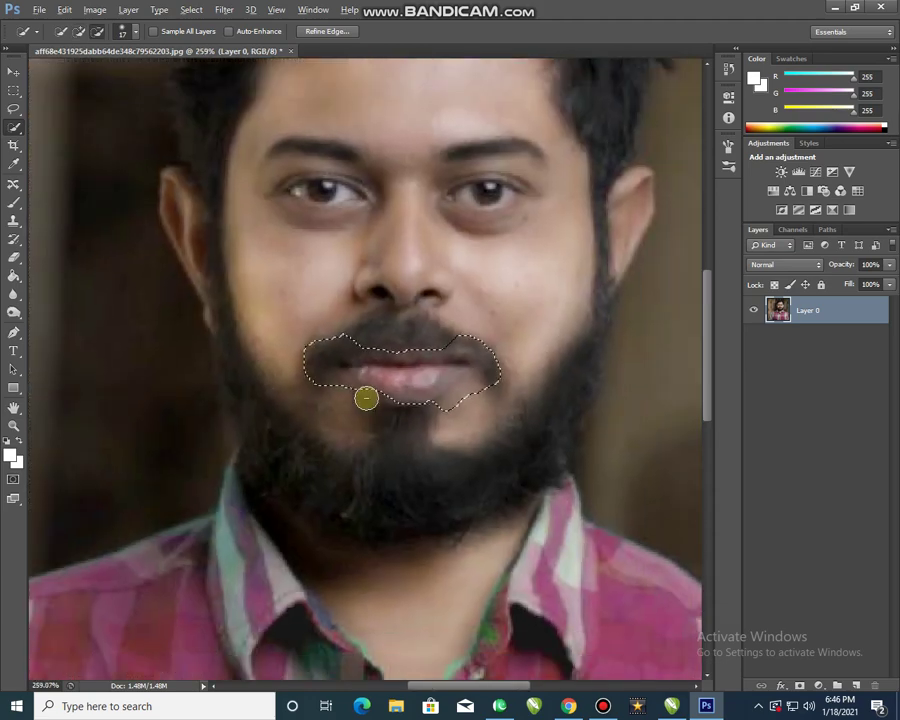
Trim the moustache and mouth-corner areas from the selection and add back missing lip parts so it follows the lip outline.
alt+click(491, 383)
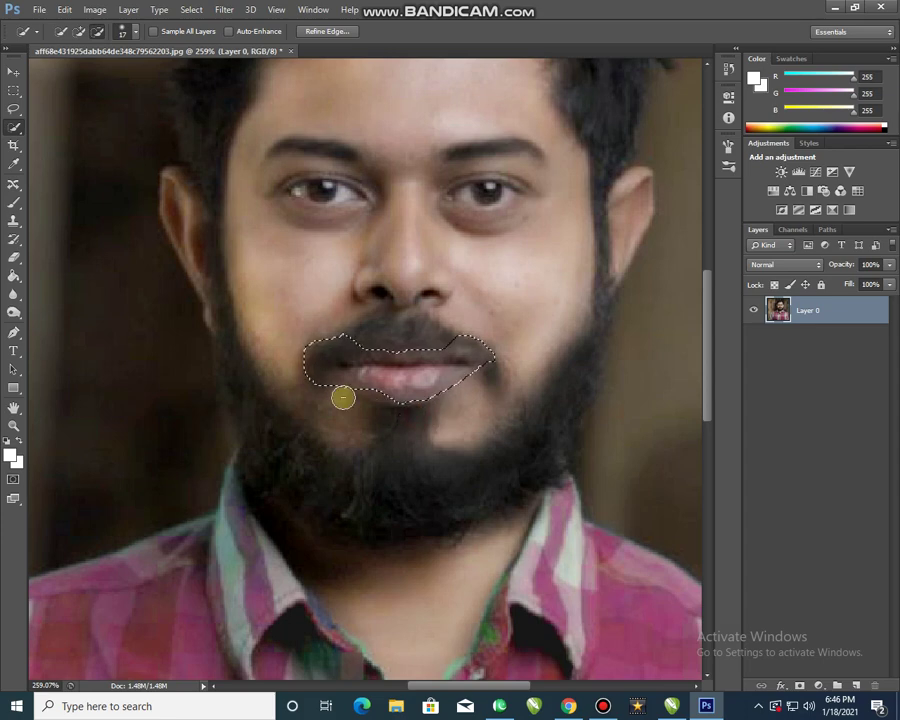
drag(301, 378, 297, 344)
drag(382, 344, 495, 351)
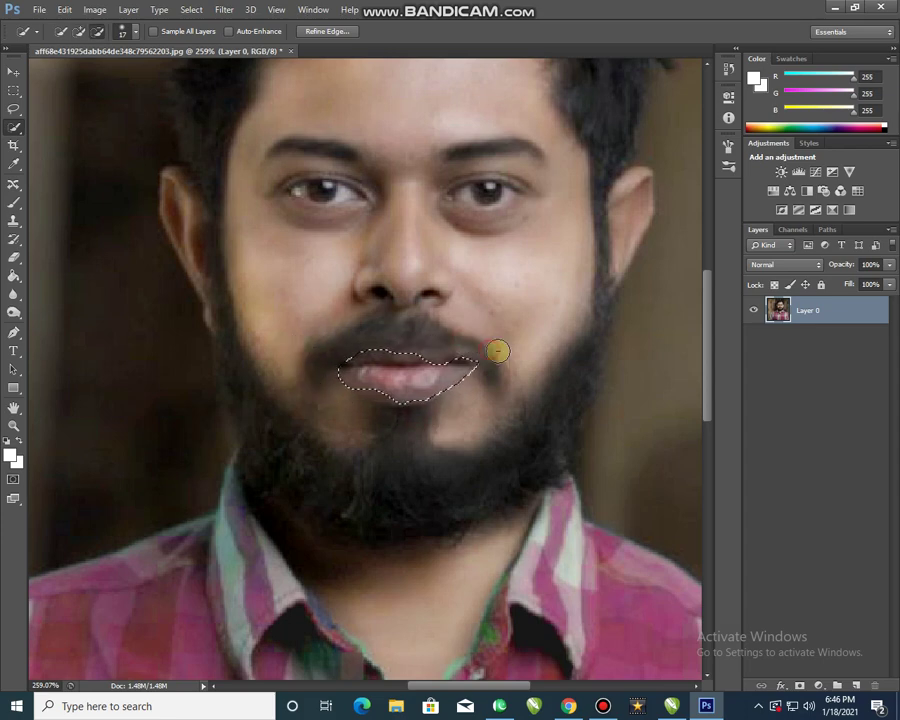
drag(443, 367, 401, 367)
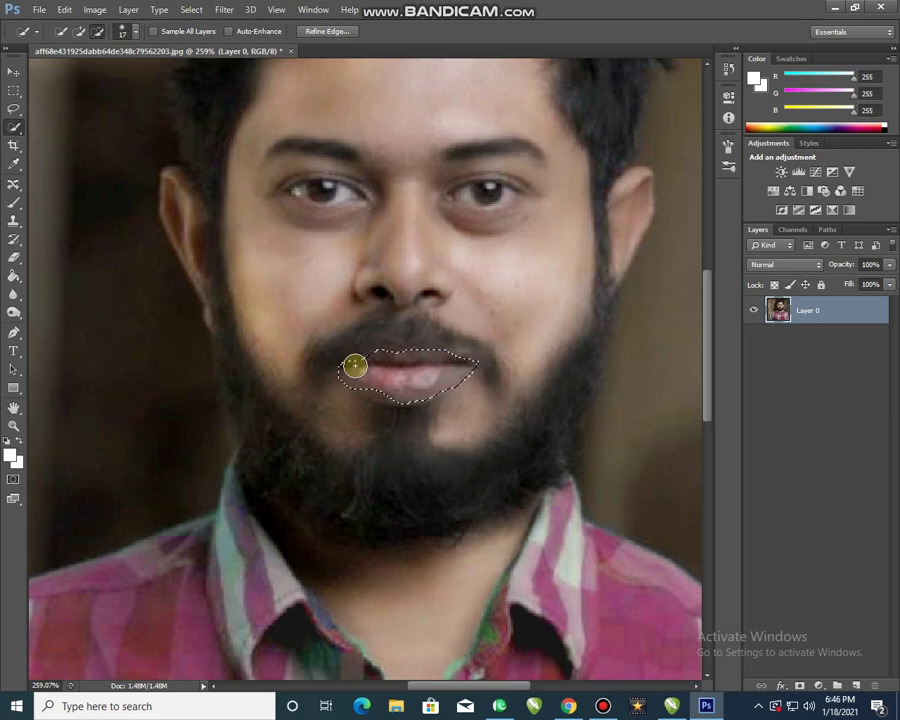
key(alt)
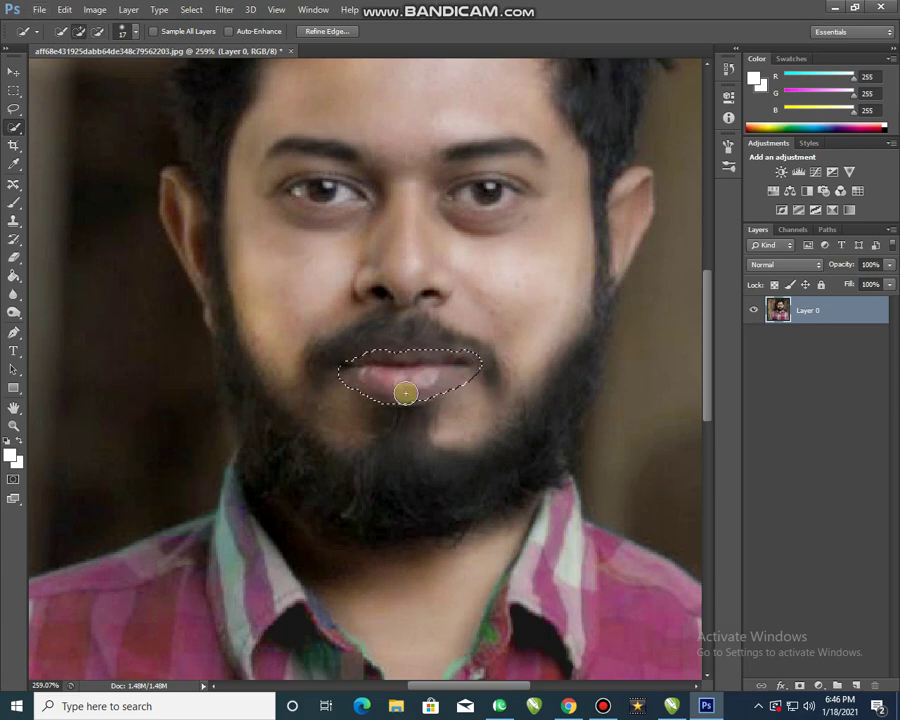
Redden the selected lips with Hue/Saturation at saturation +31, and clear the selection.
key(ctrl+u)
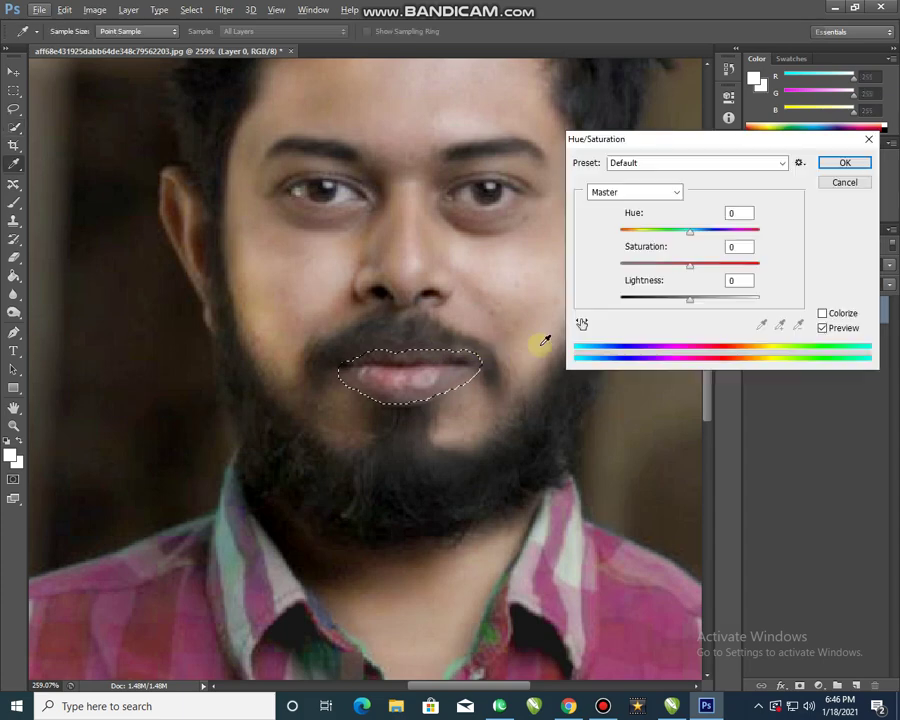
drag(692, 266, 705, 275)
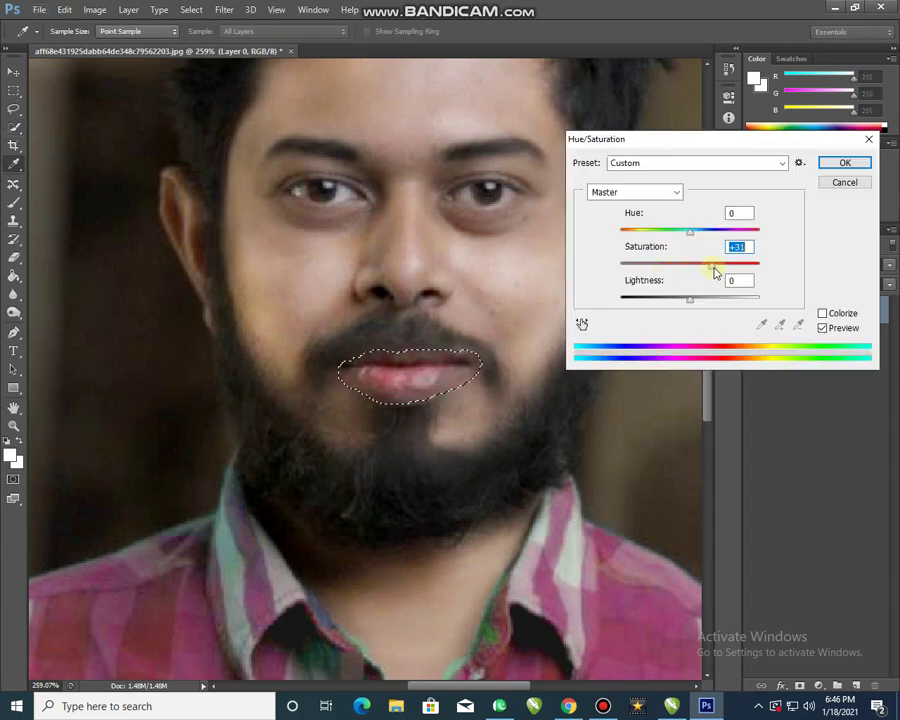
click(840, 164)
key(ctrl+d)
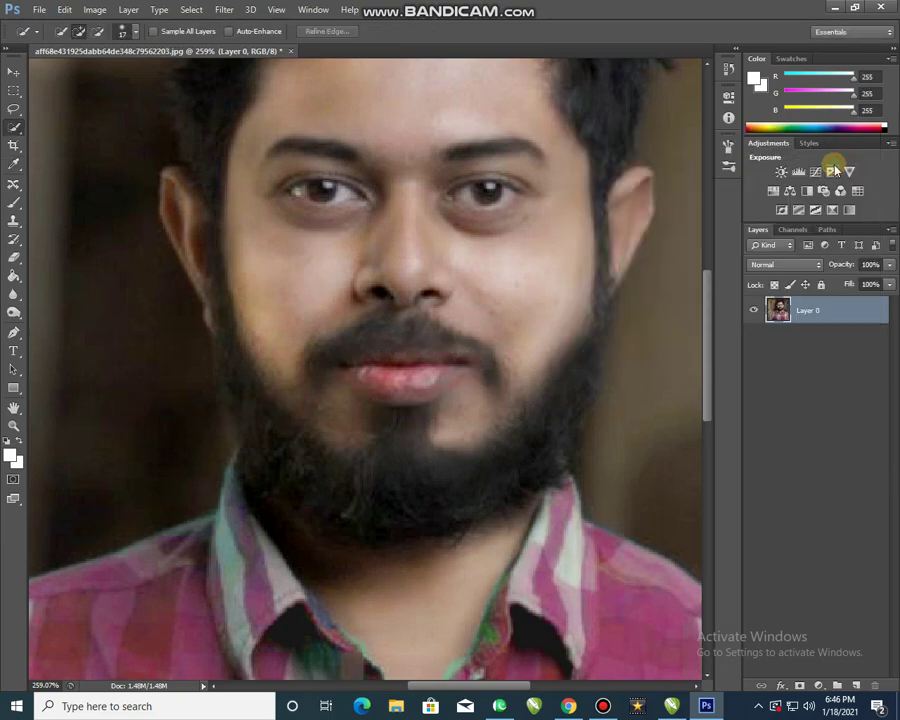
Quick-select the lower shirt button, blacken it with Levels at a midtone value of 0.01, and clear the selection.
key(ctrl+0)
key(ctrl+shift+d)
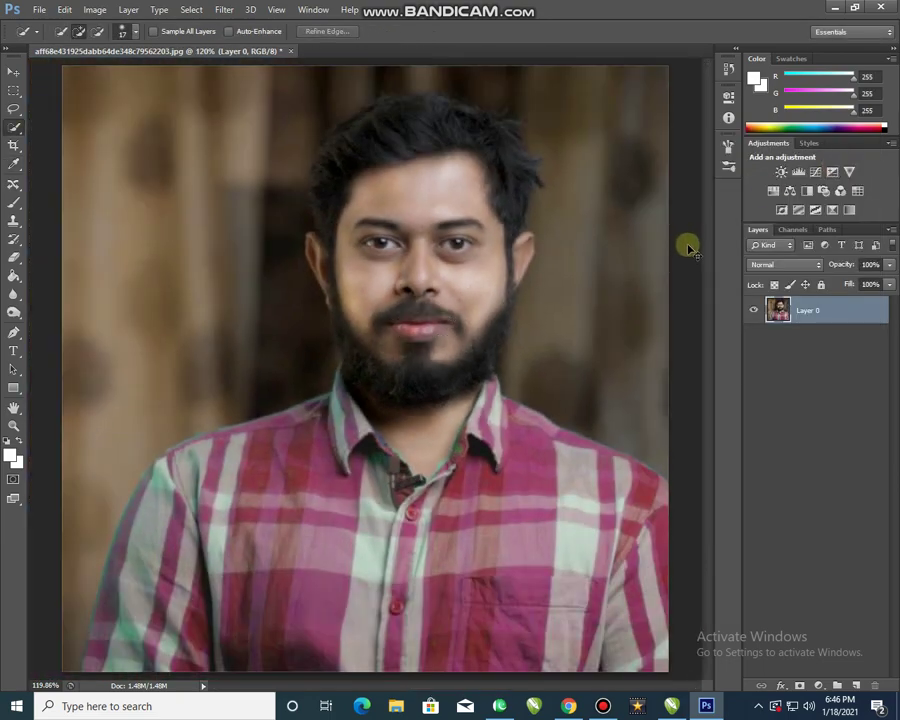
scroll(508, 257, down, 1)
scroll(436, 262, up, 3)
scroll(457, 277, down, 2)
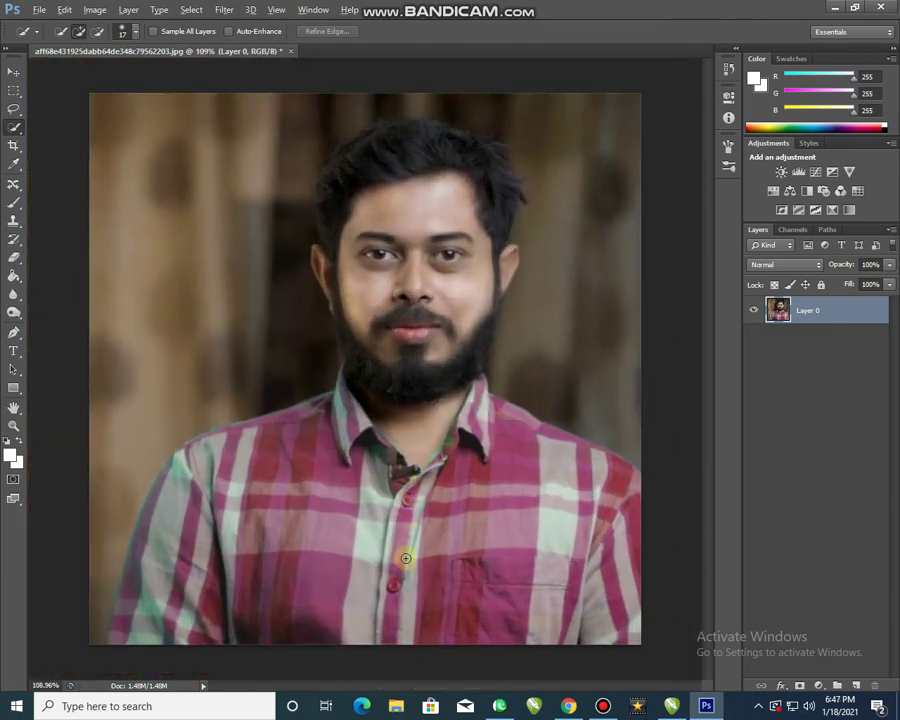
scroll(399, 597, up, 10)
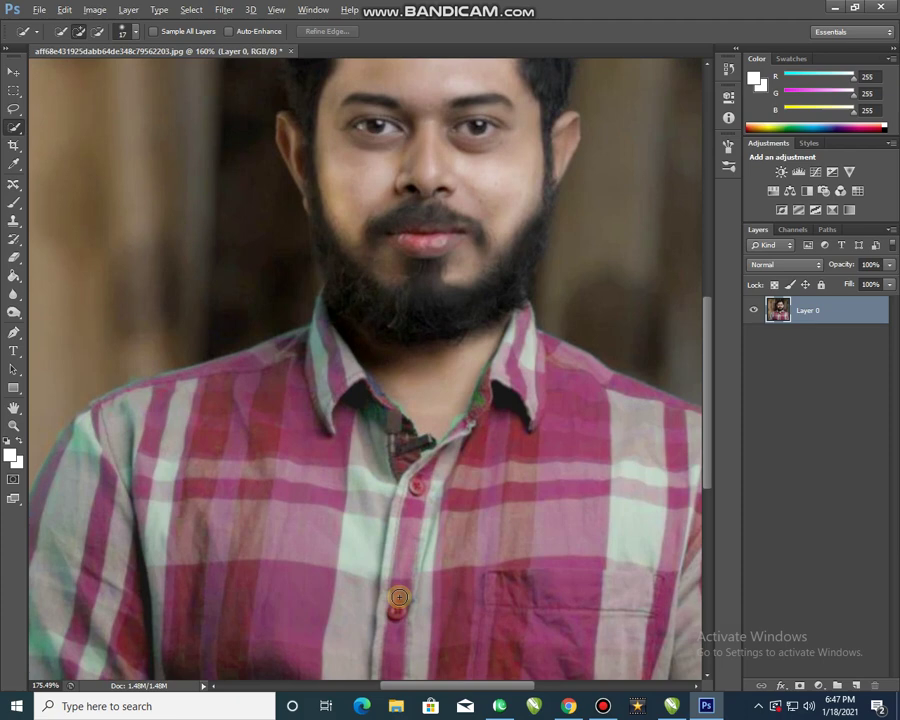
drag(416, 550, 434, 446)
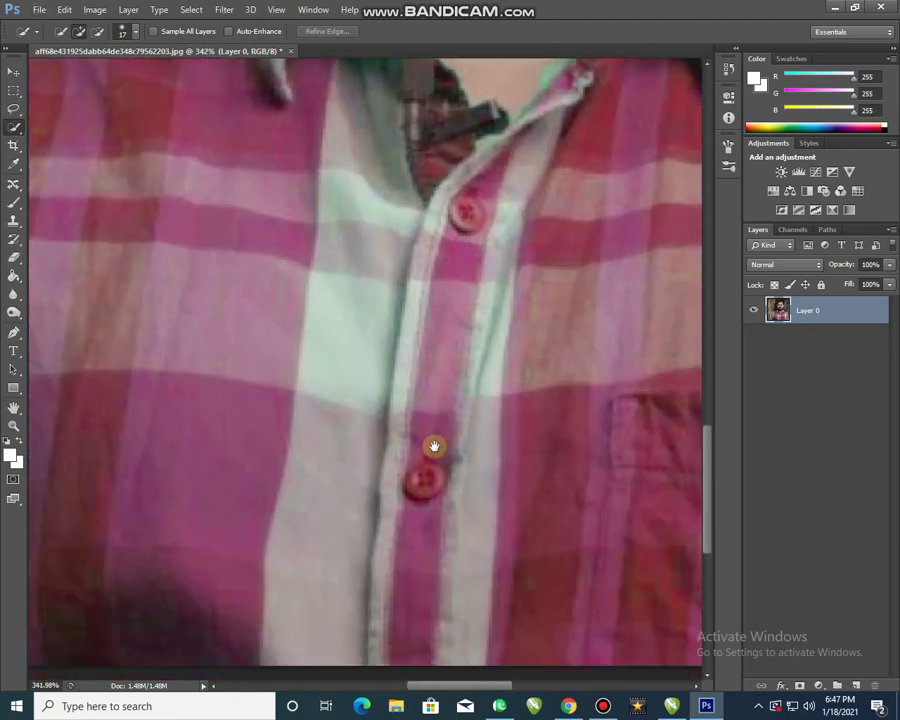
click(425, 482)
key(ctrl+l)
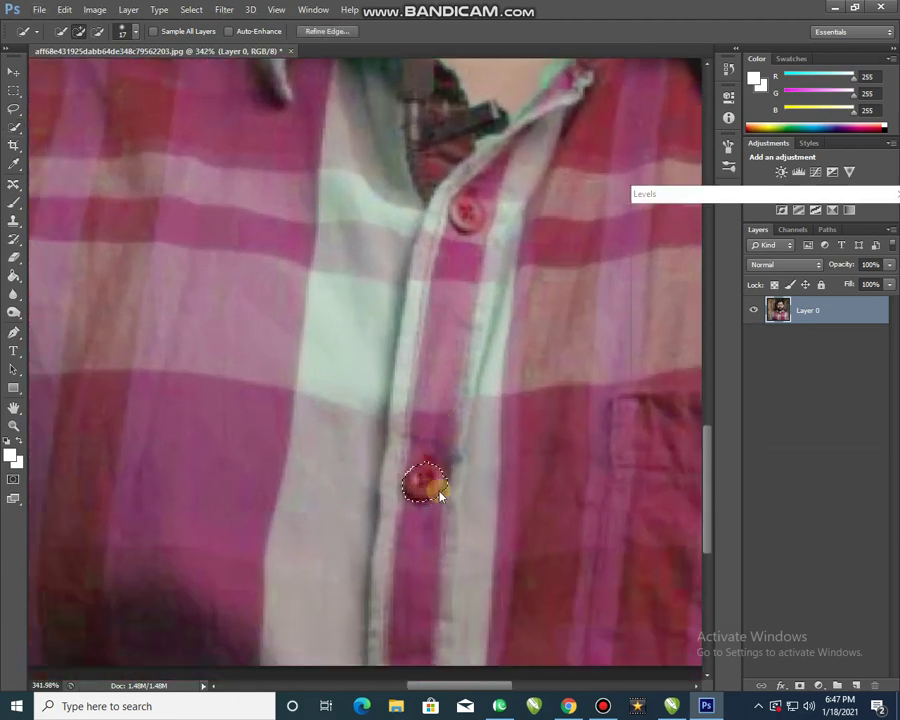
drag(741, 355, 835, 365)
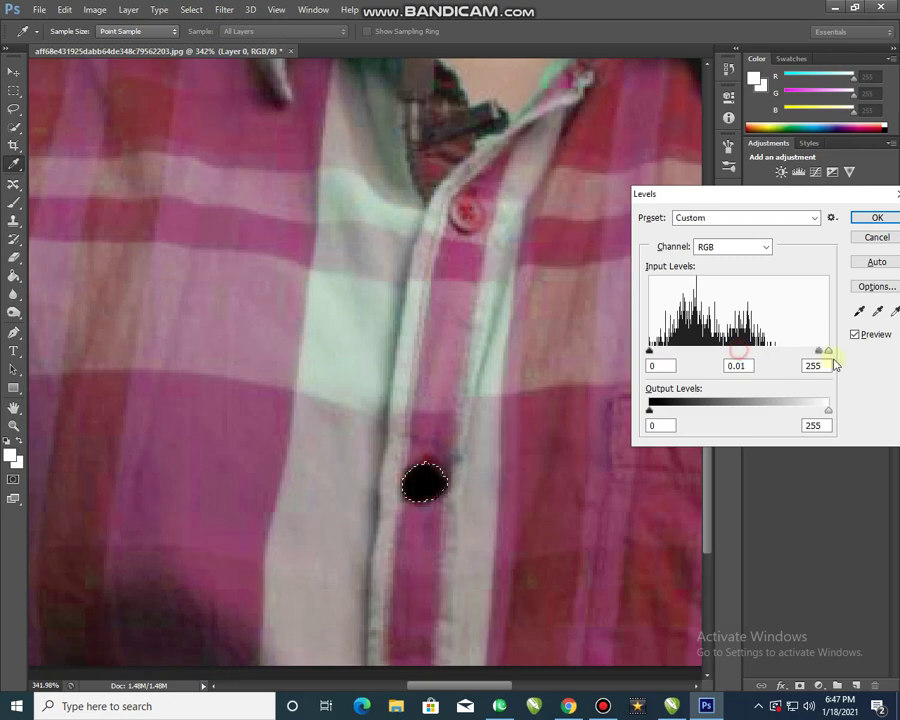
key(Return)
key(ctrl+d)
Quick-select the upper shirt button, blacken it with Levels at a midtone value of 0.01, and clear the selection.
scroll(390, 410, down, 5)
scroll(399, 425, down, 2)
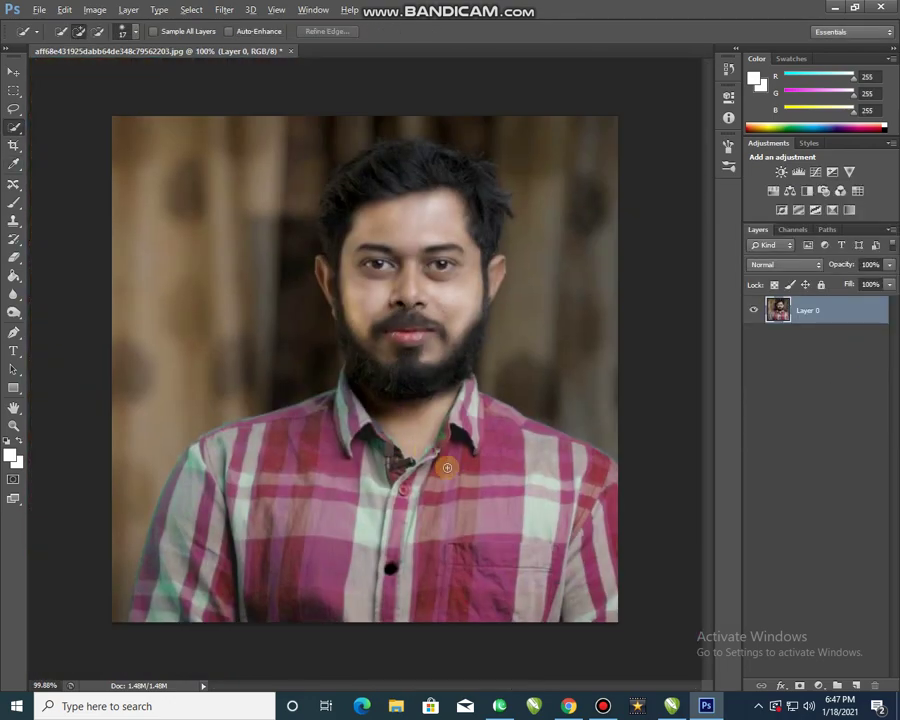
click(403, 490)
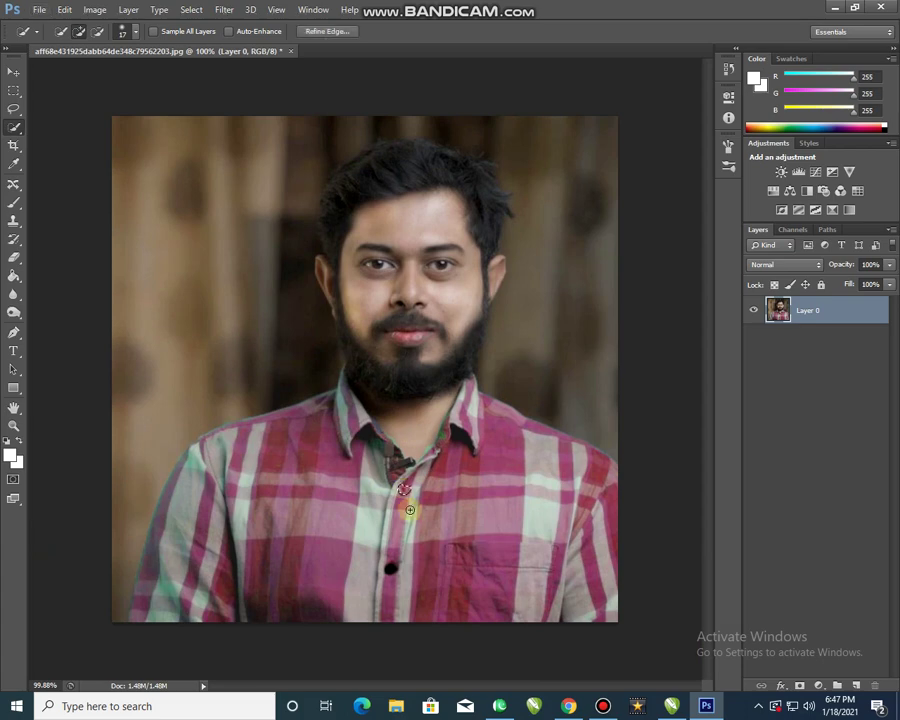
key(ctrl+l)
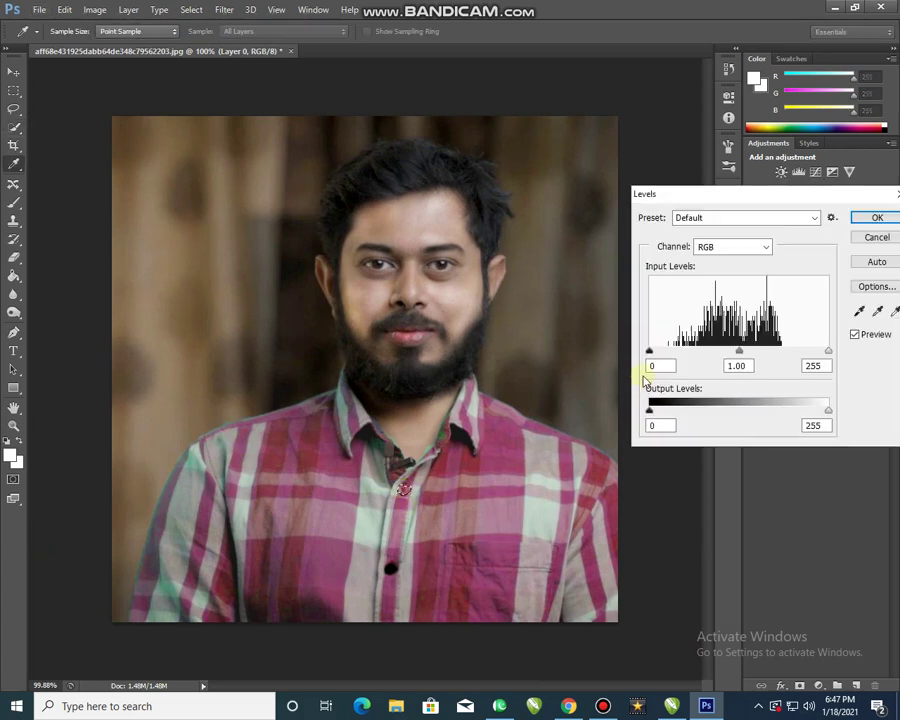
click(777, 350)
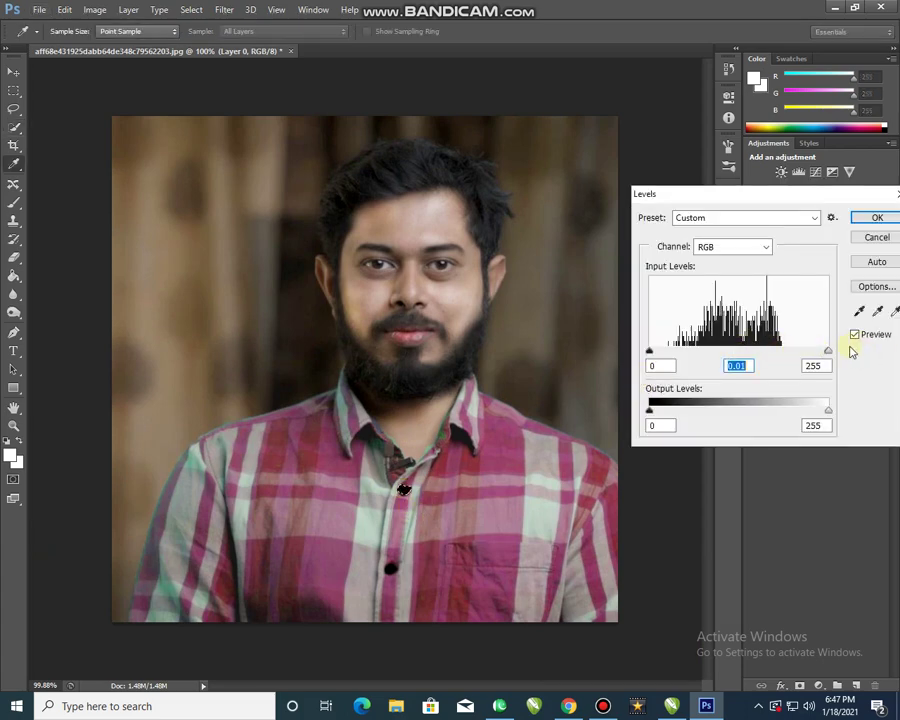
key(Escape)
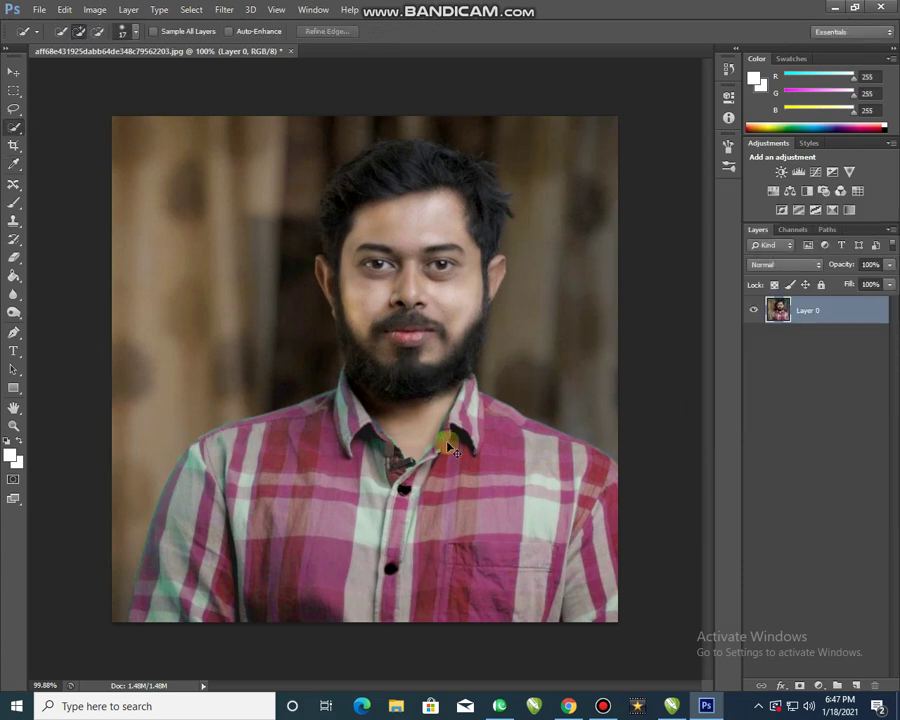
Select the background around the man with Quick Selection, subtracting the hair, face, beard and neck so the selection follows his outline.
key(ctrl+plus)
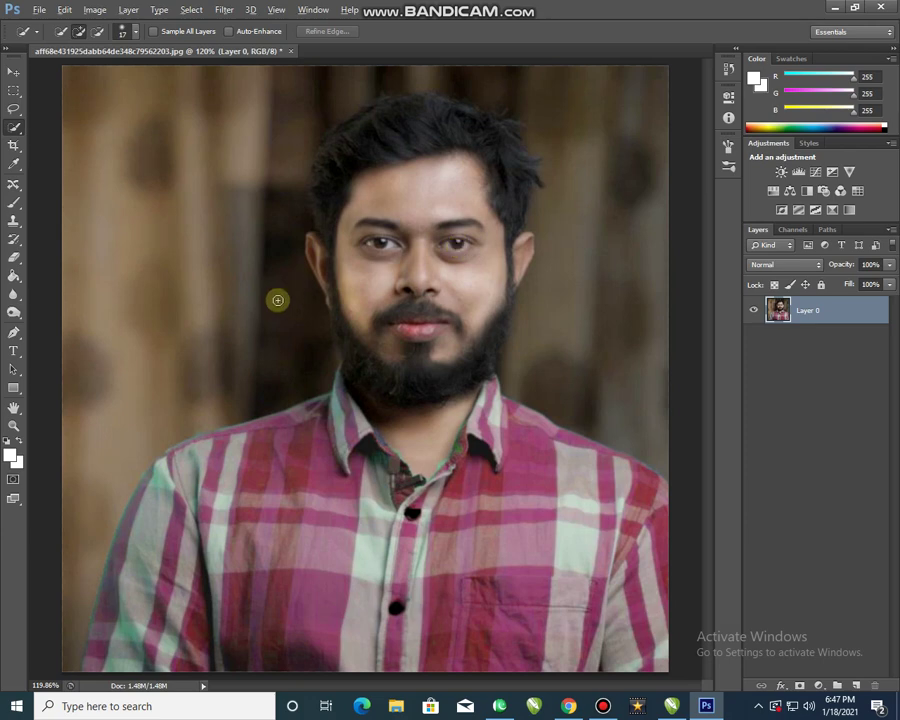
scroll(278, 300, down, 5)
mouse_move(268, 246)
mouse_down()
mouse_move(257, 316)
mouse_move(283, 312)
mouse_move(281, 352)
mouse_move(217, 396)
mouse_up()
mouse_move(278, 303)
mouse_down()
mouse_move(383, 185)
mouse_move(426, 176)
mouse_move(459, 181)
mouse_move(502, 212)
mouse_move(539, 308)
mouse_up()
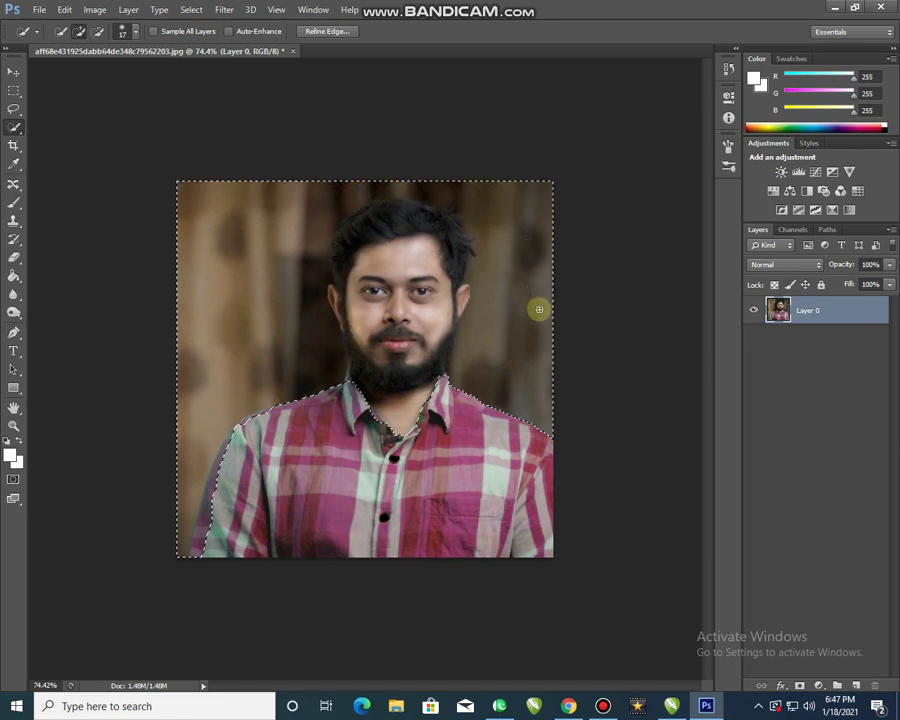
mouse_move(402, 416)
alt+mouse_down()
mouse_move(398, 376)
mouse_move(424, 394)
mouse_move(400, 380)
mouse_move(368, 382)
mouse_move(352, 278)
mouse_move(376, 229)
mouse_move(418, 223)
mouse_move(447, 237)
alt+mouse_up()
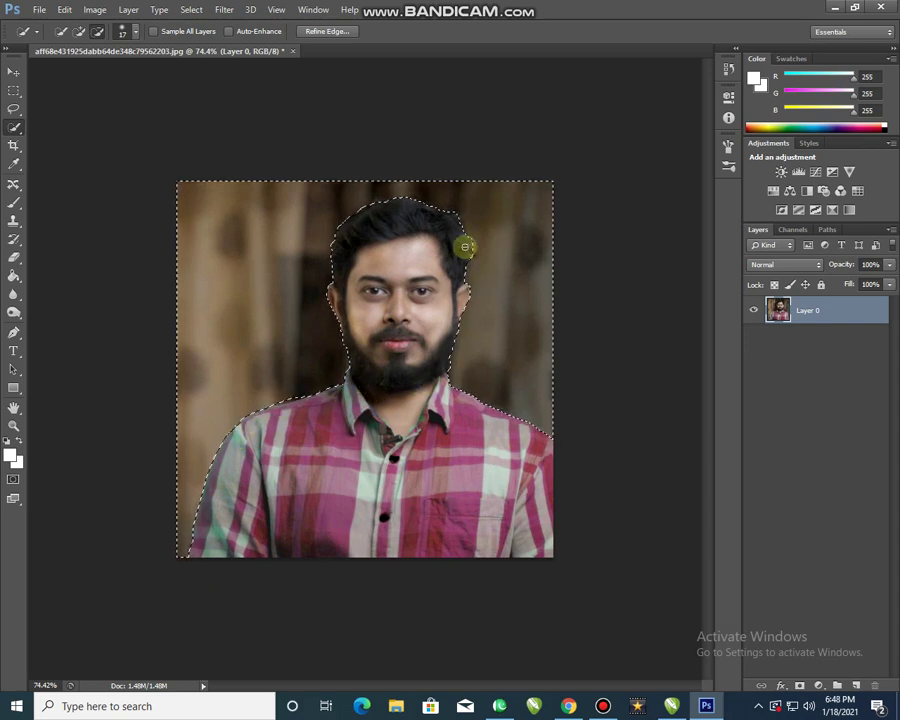
Warm and darken the background with Hue/Saturation at hue -4, saturation +30 and lightness -17, and clear the selection.
scroll(423, 236, up, 1)
key(ctrl+u)
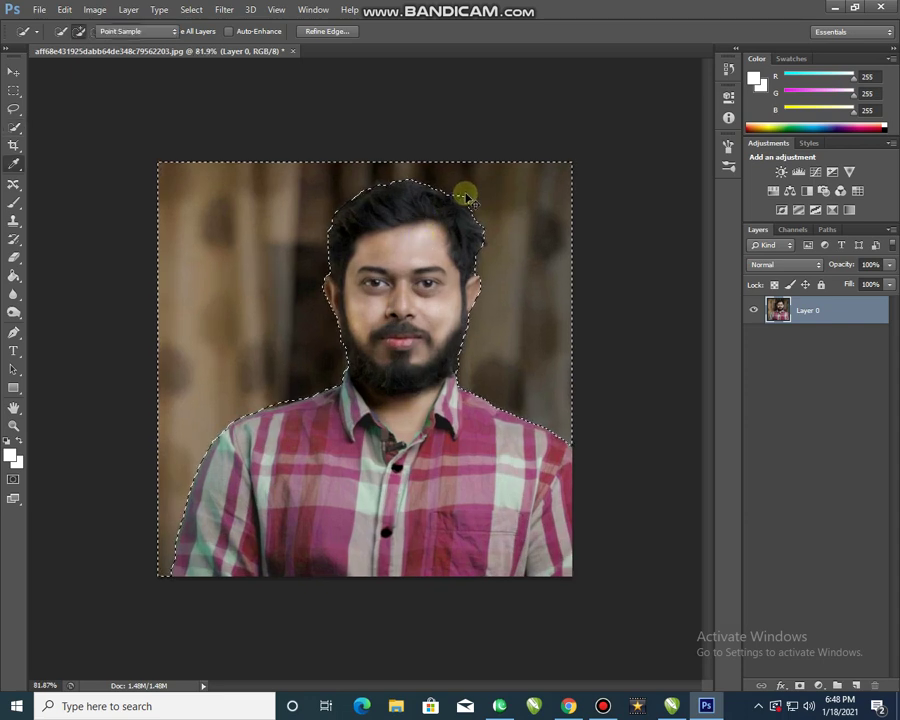
drag(689, 264, 682, 234)
drag(690, 301, 678, 305)
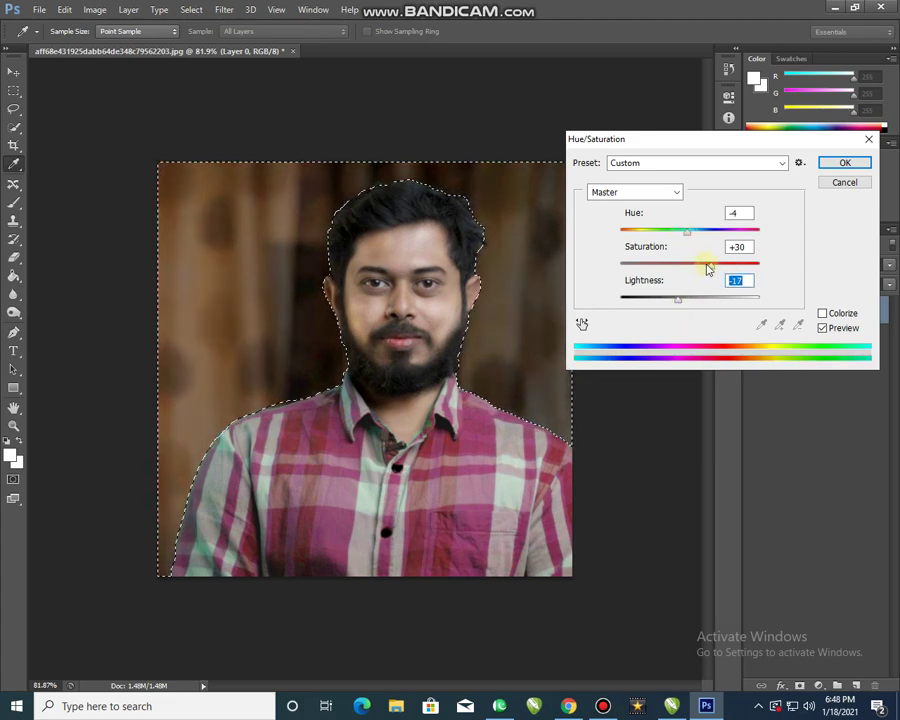
click(846, 164)
key(ctrl+d)
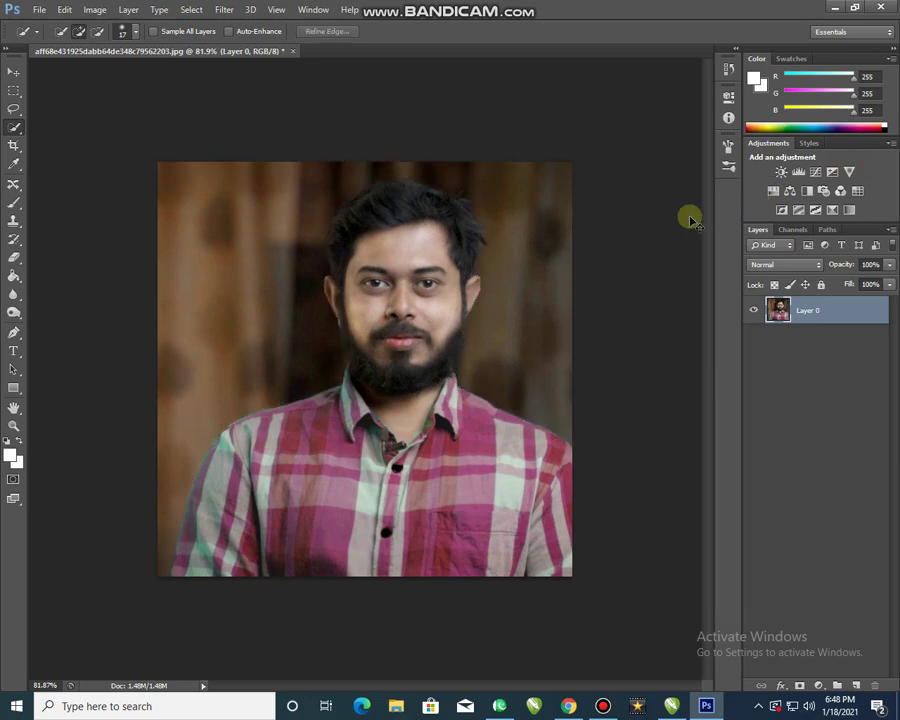
Reselect the background, blur it with a Radial Blur of amount 15 using the Spin method, and clear the selection.
key(ctrl+shift+d)
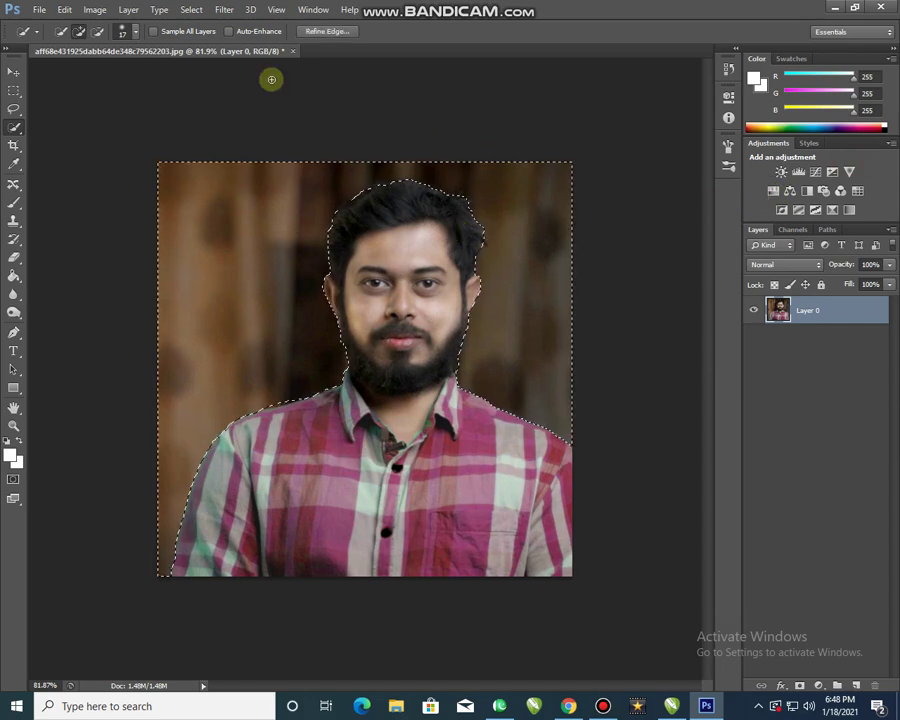
click(224, 9)
mouse_move(274, 151)
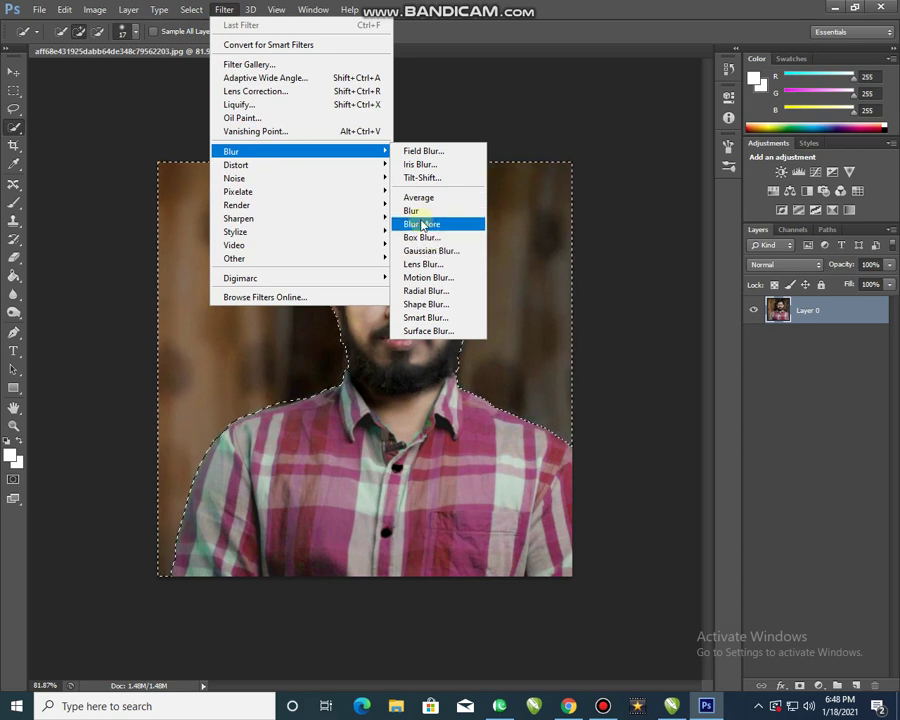
click(457, 291)
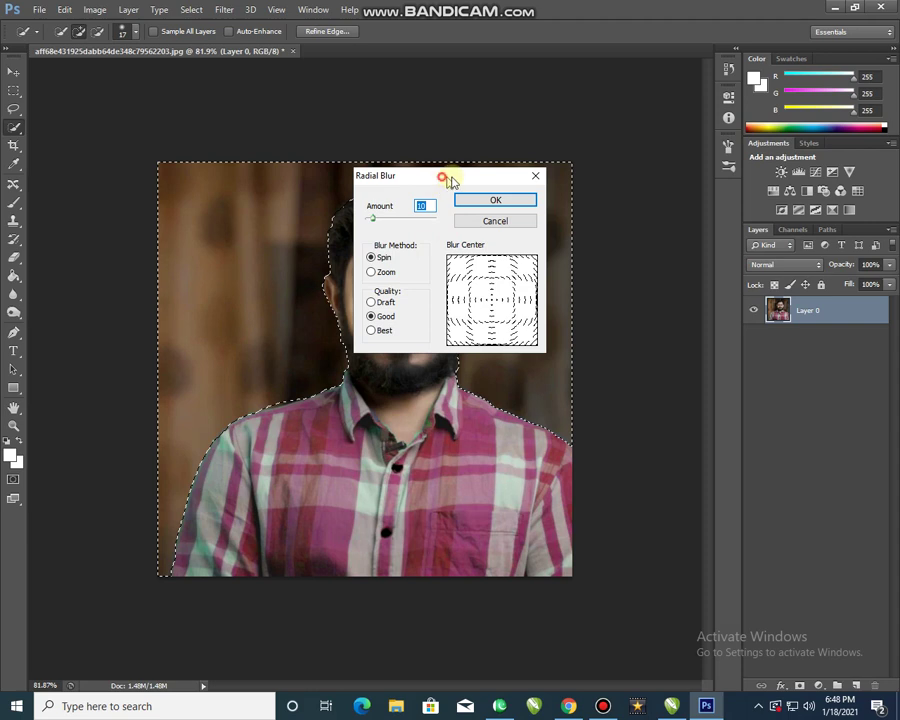
drag(442, 177, 641, 177)
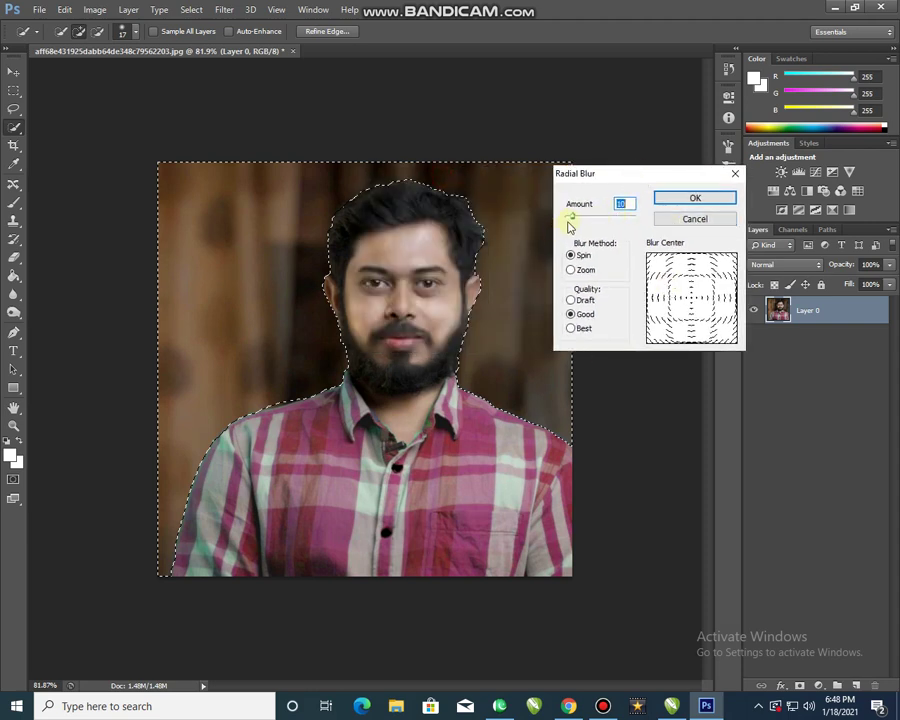
drag(574, 222, 577, 222)
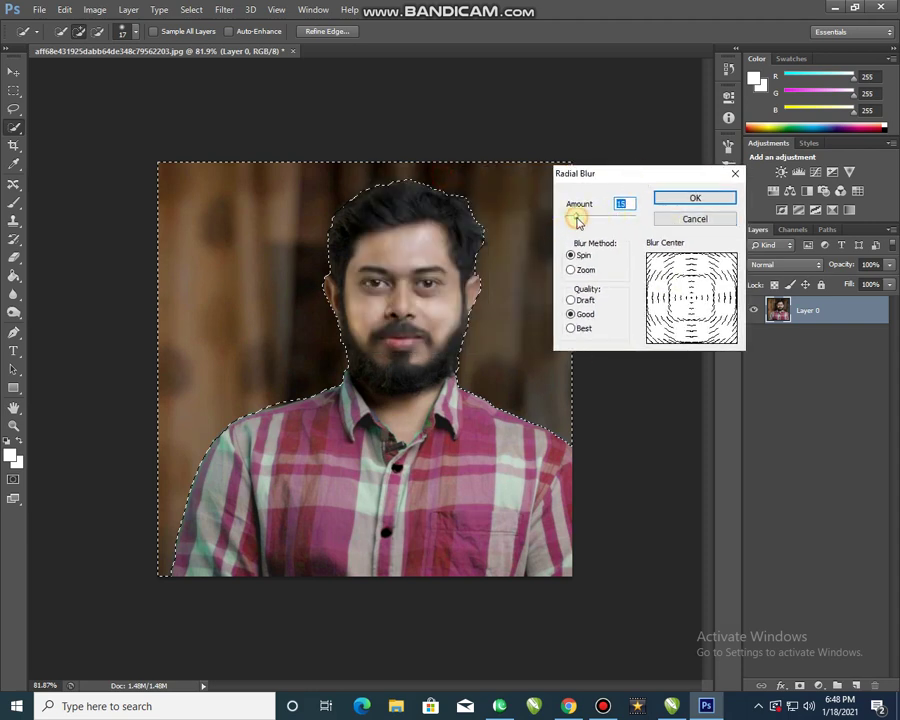
click(693, 199)
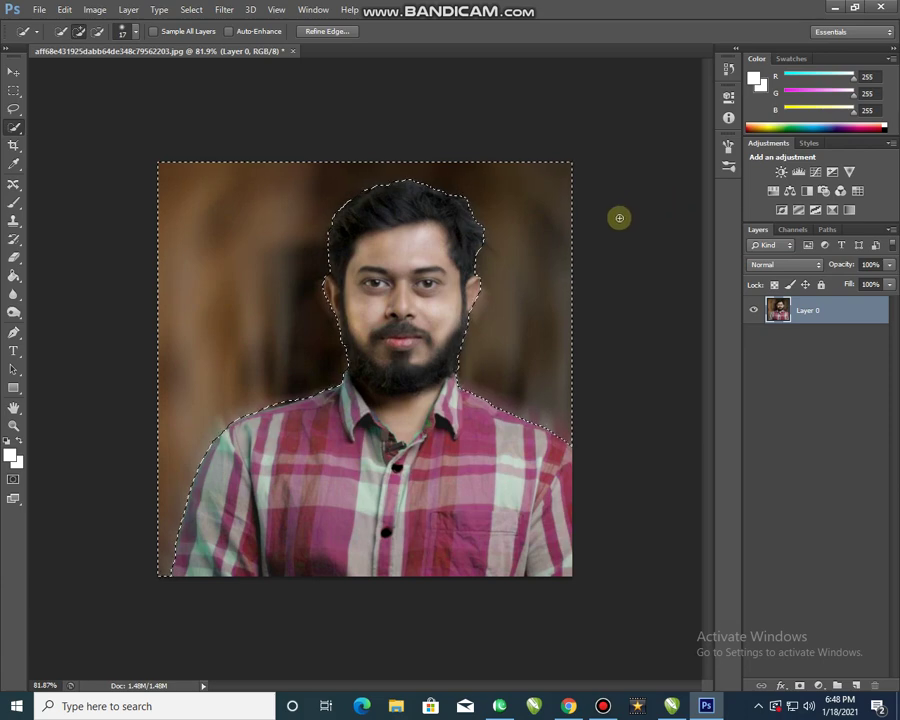
key(ctrl+d)
scroll(577, 221, up, 4)
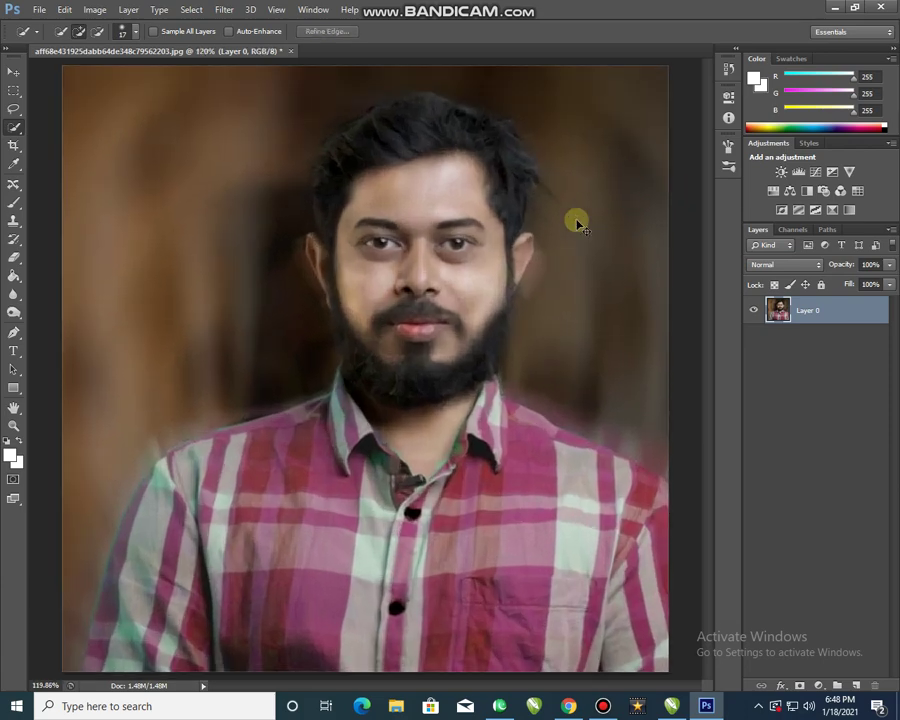
scroll(323, 261, down, 2)
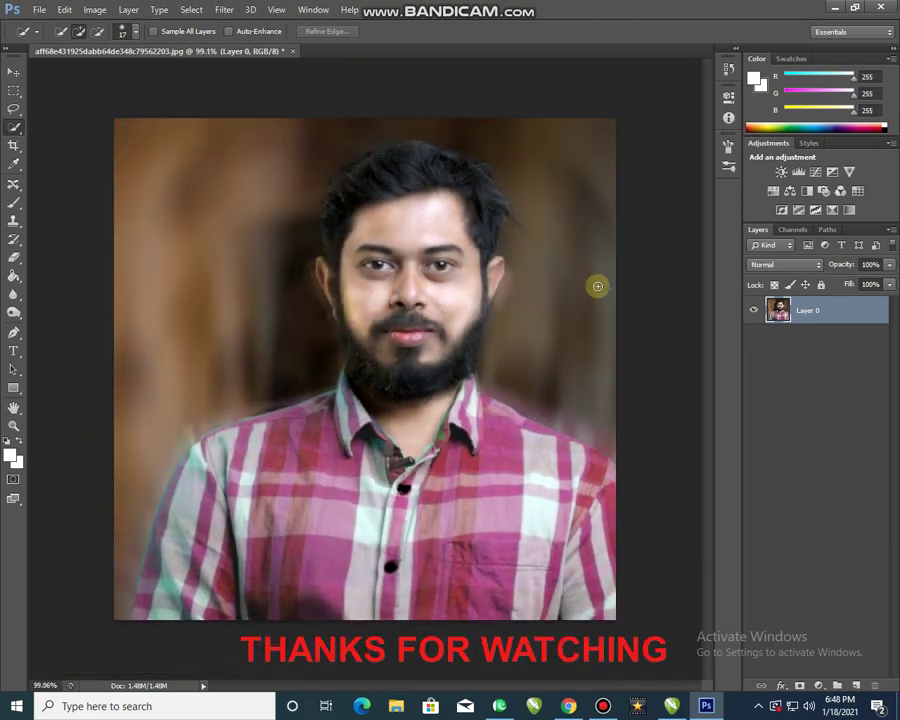